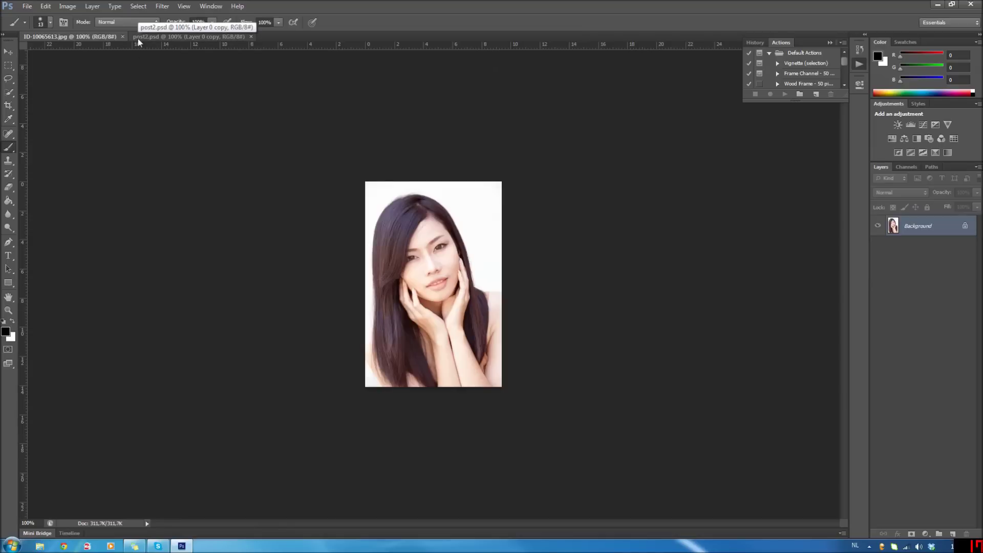
Step: Close both open documents, post2.psd and ID-10065613.jpg
click(162, 35)
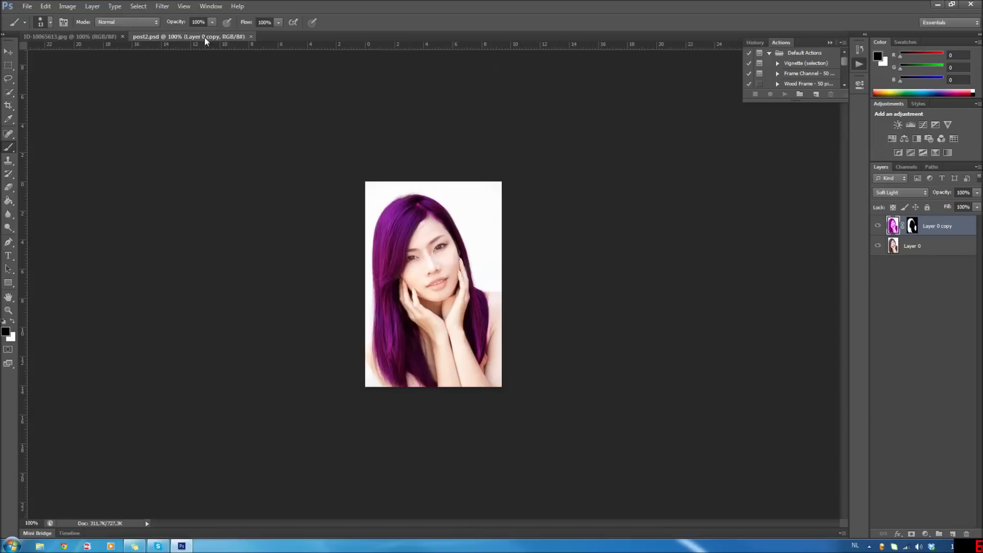
click(251, 37)
click(122, 37)
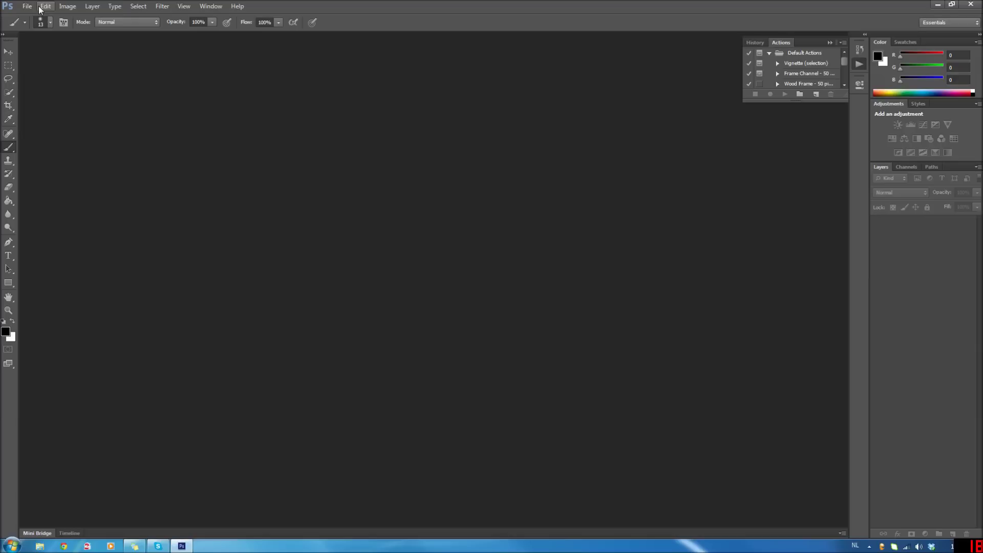
Step: Open the portrait photo ID-10065613 from the PhotoshopTutorialTipsAndTricks folder
click(28, 6)
click(40, 23)
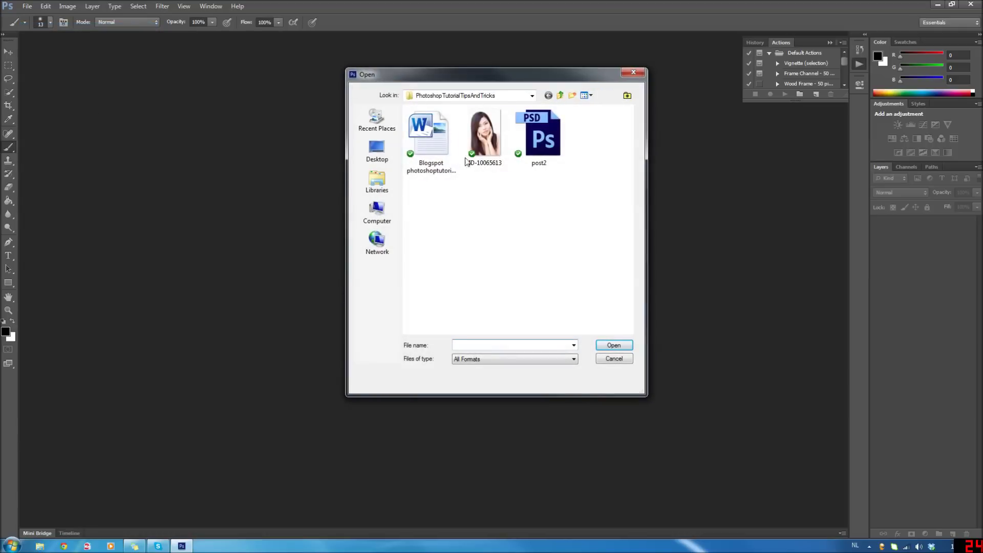
click(485, 135)
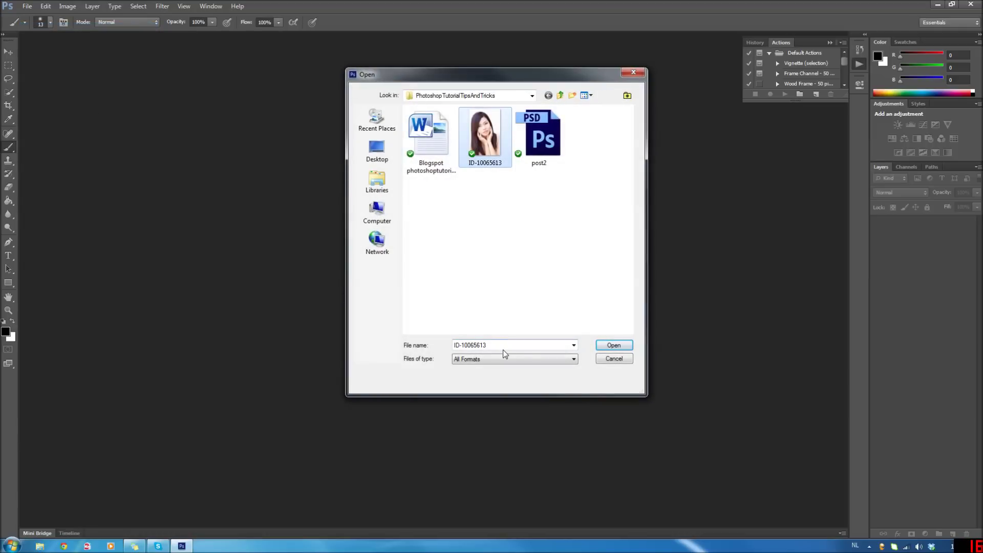
click(607, 347)
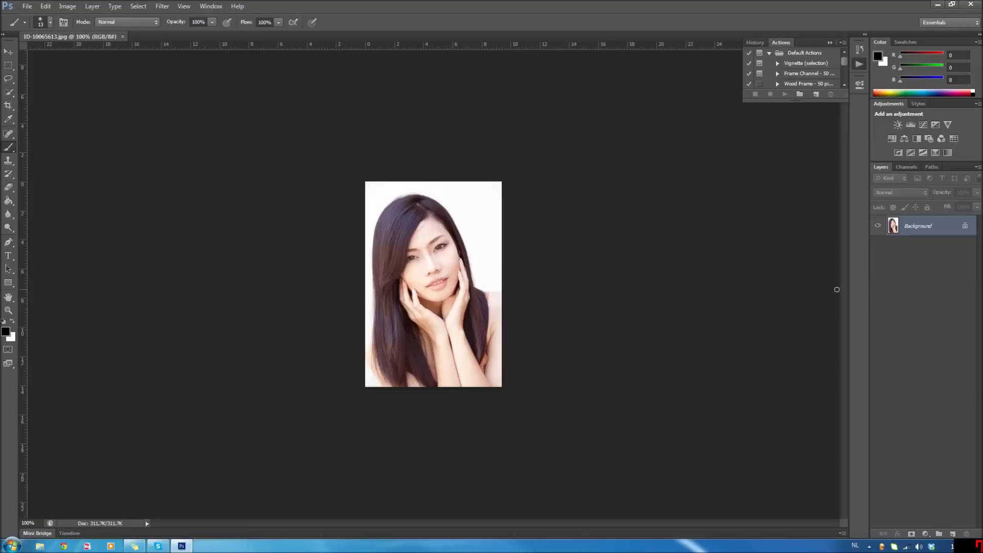
Step: Convert the locked background into an editable layer named Background
double_click(964, 230)
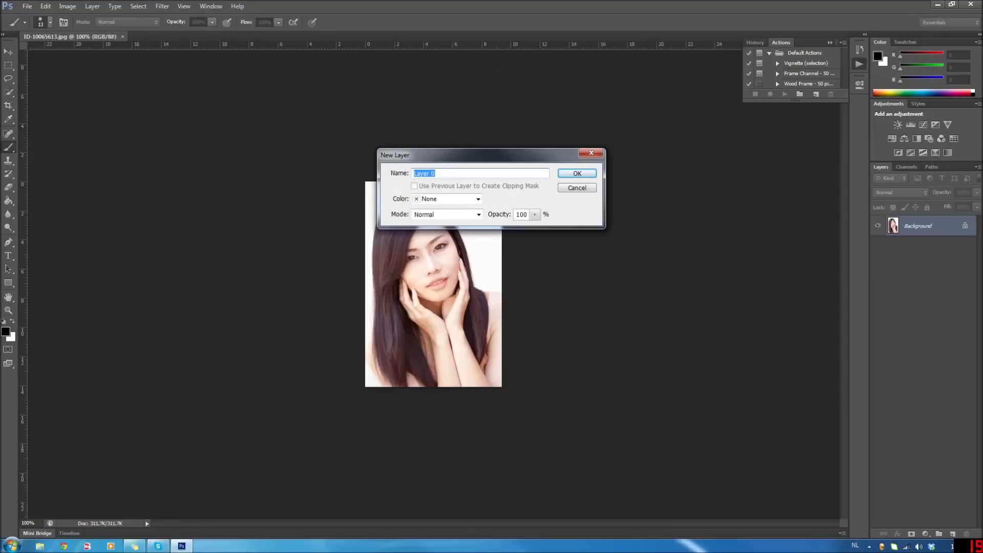
text(Background)
click(577, 173)
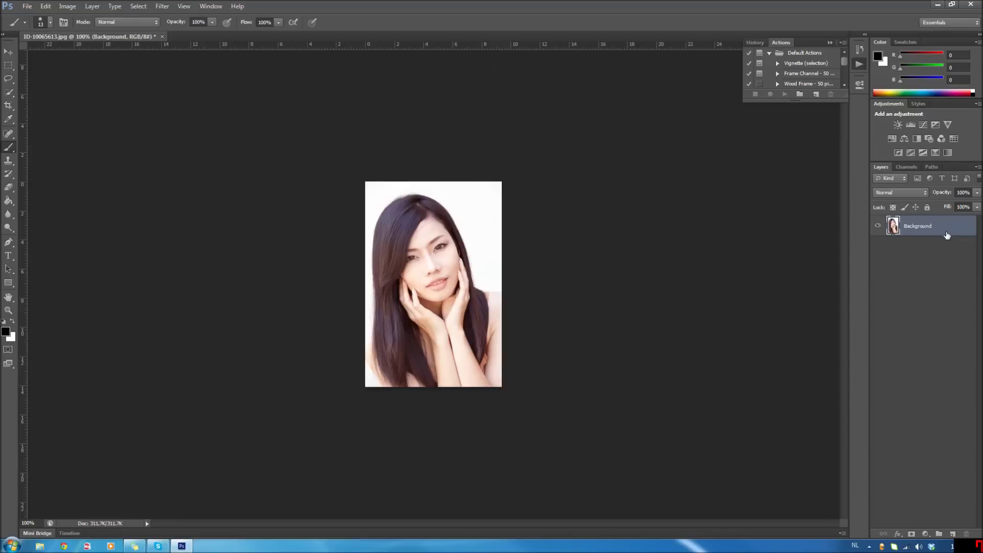
Step: Duplicate the Background layer and rename the copy Color
drag(945, 231, 951, 533)
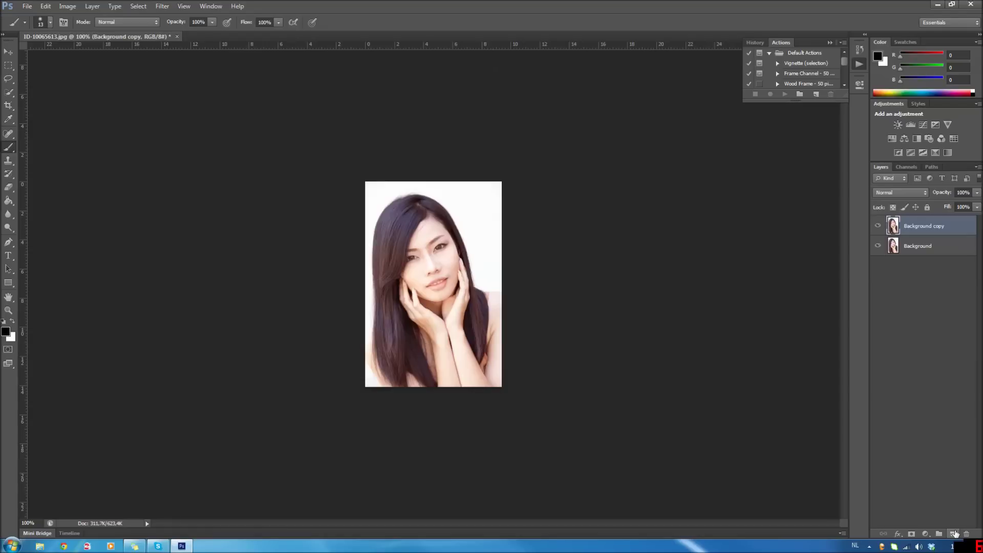
click(954, 534)
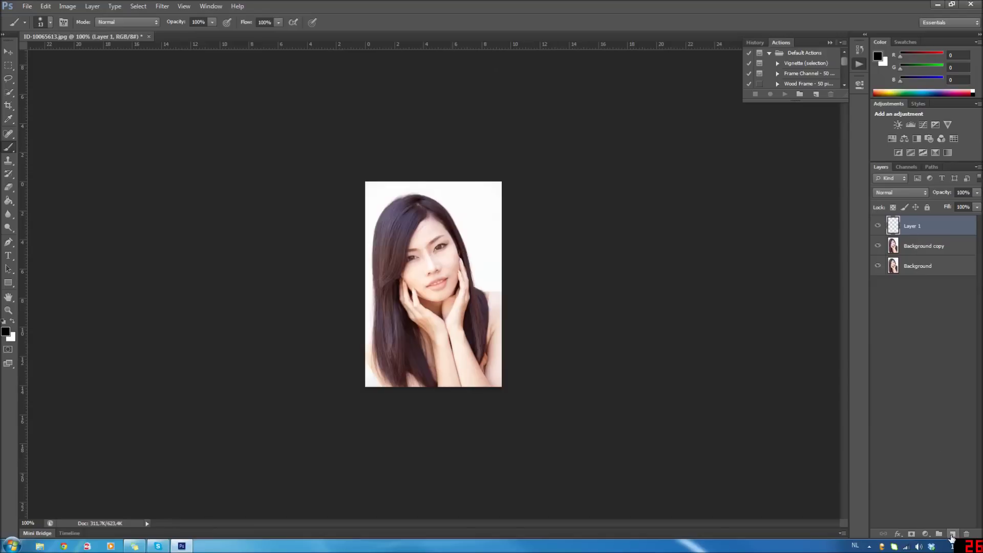
drag(909, 232, 967, 534)
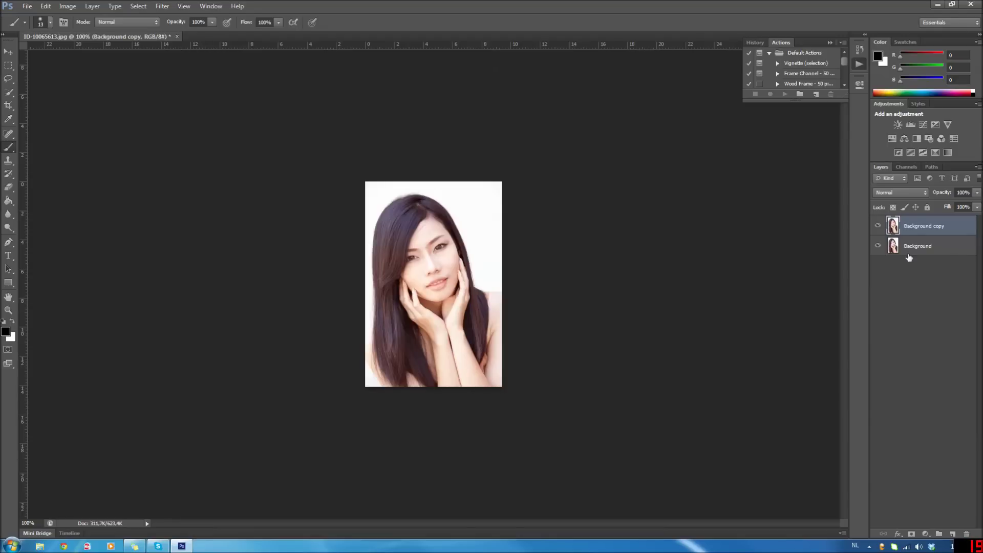
double_click(925, 227)
text(Color)
key(Return)
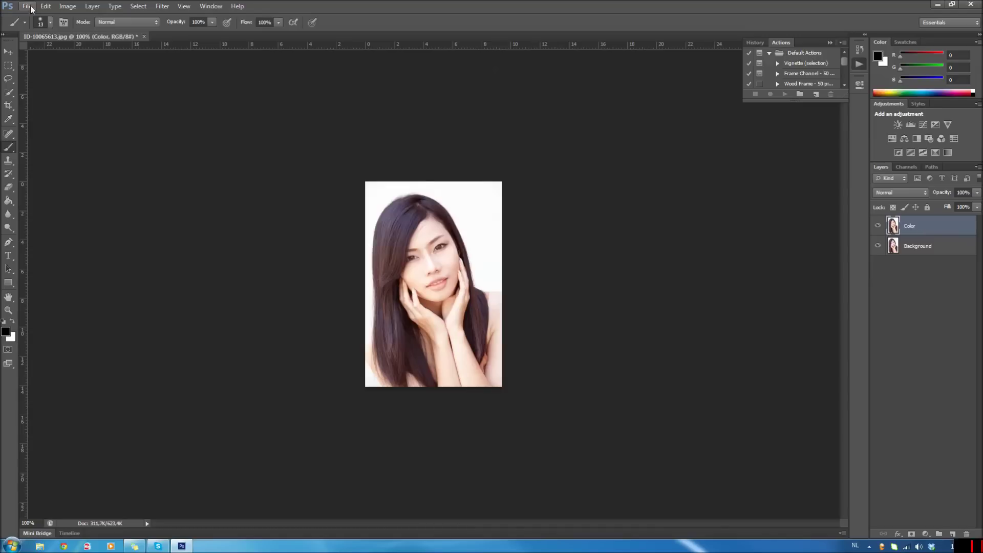
Step: Start a Hue/Saturation adjustment on the Color layer and enable Colorize
click(71, 6)
mouse_move(116, 38)
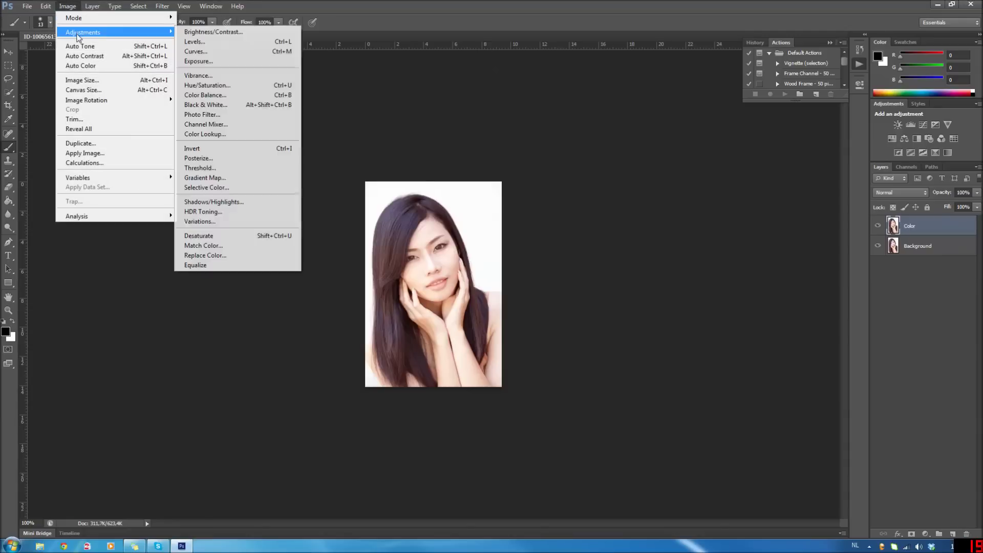
click(245, 88)
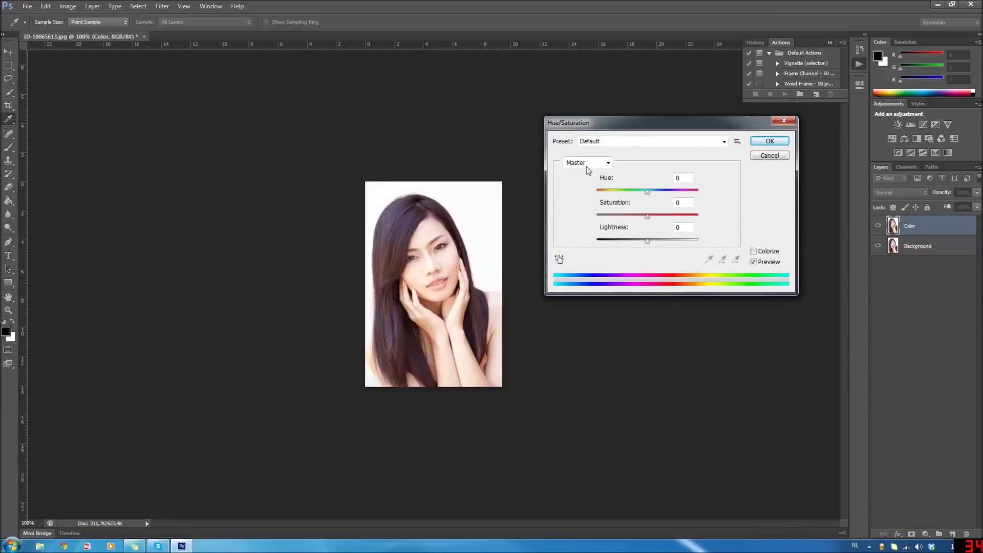
drag(613, 120, 647, 119)
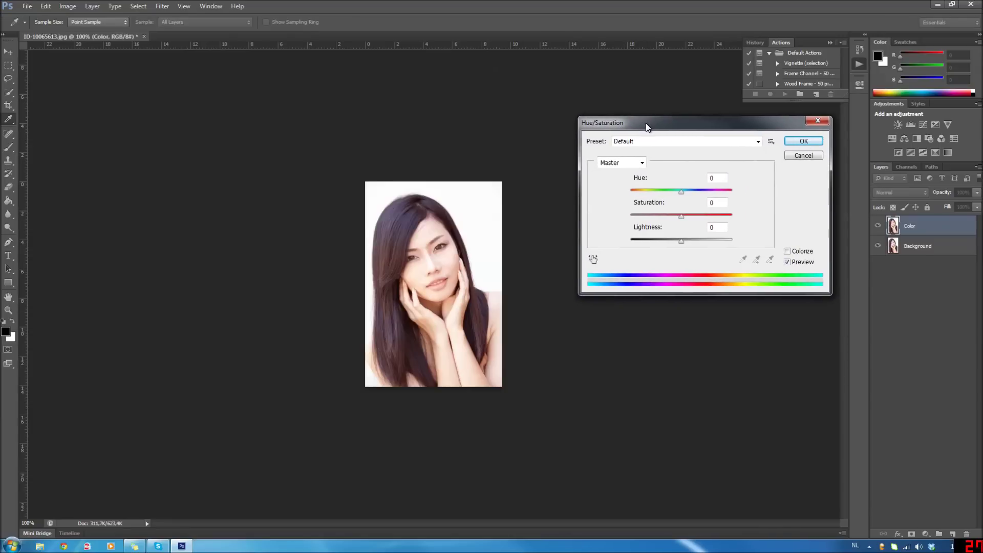
drag(681, 191, 651, 205)
click(788, 252)
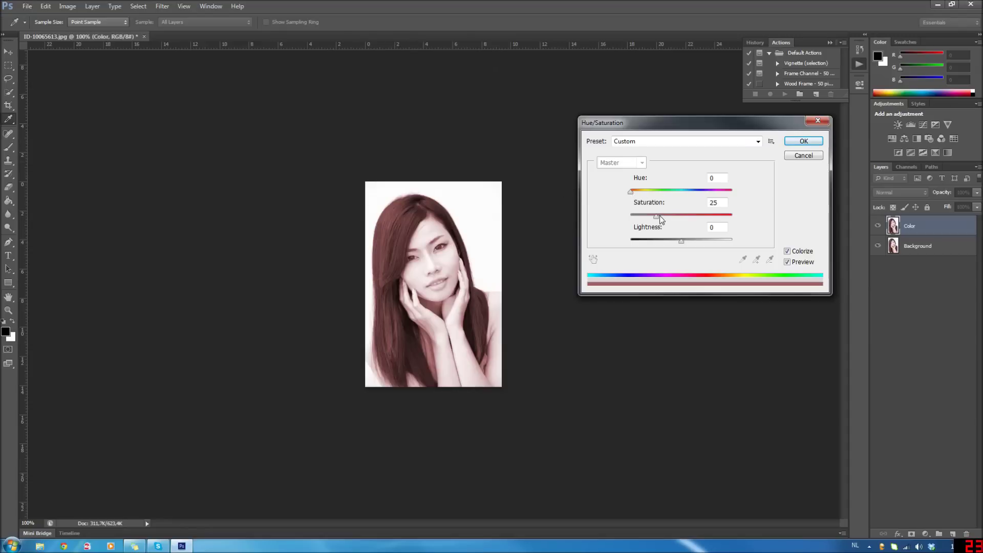
Step: Raise the colorize saturation to 100
drag(656, 217, 766, 215)
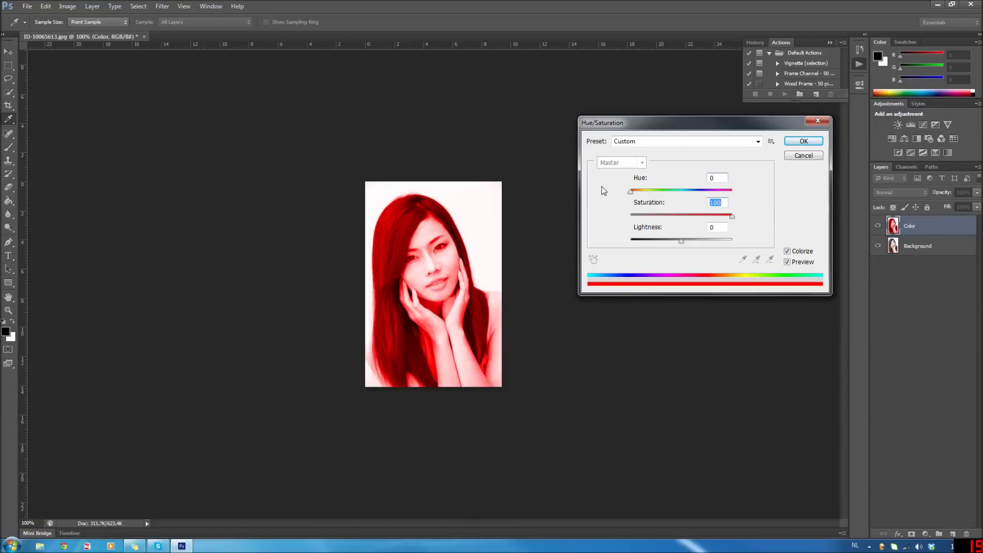
drag(732, 216, 659, 220)
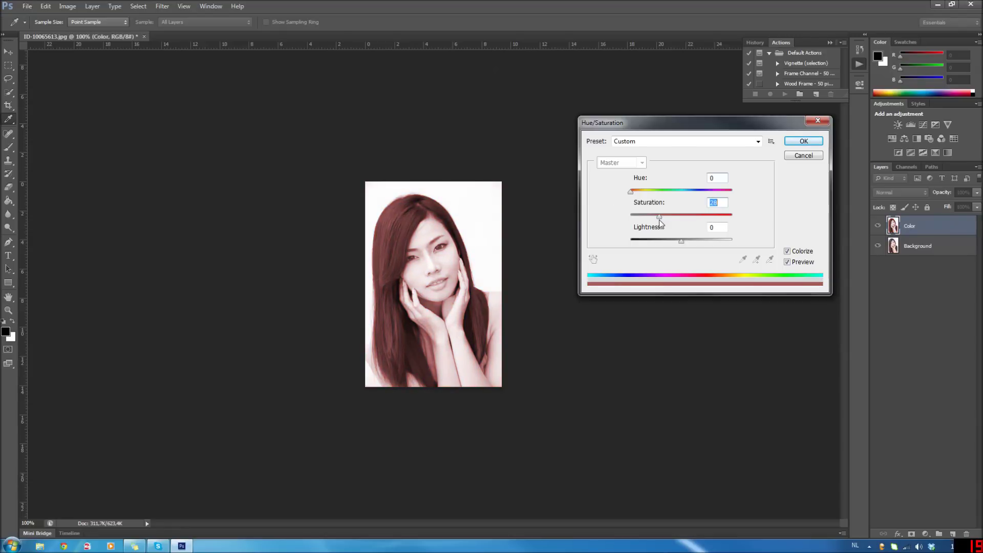
drag(660, 218, 743, 213)
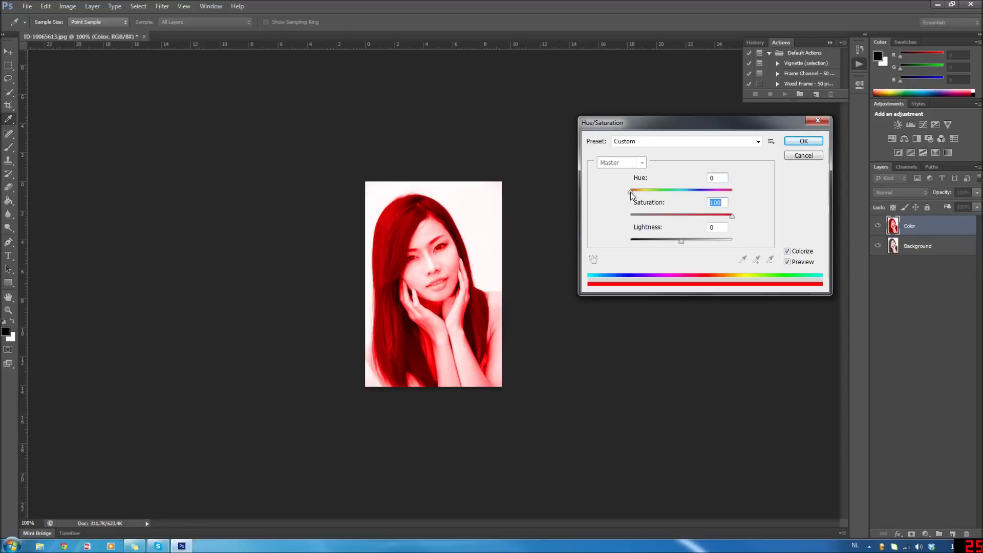
Step: Set the hue to 291 for a purple tint and apply the Hue/Saturation adjustment
drag(631, 192, 717, 196)
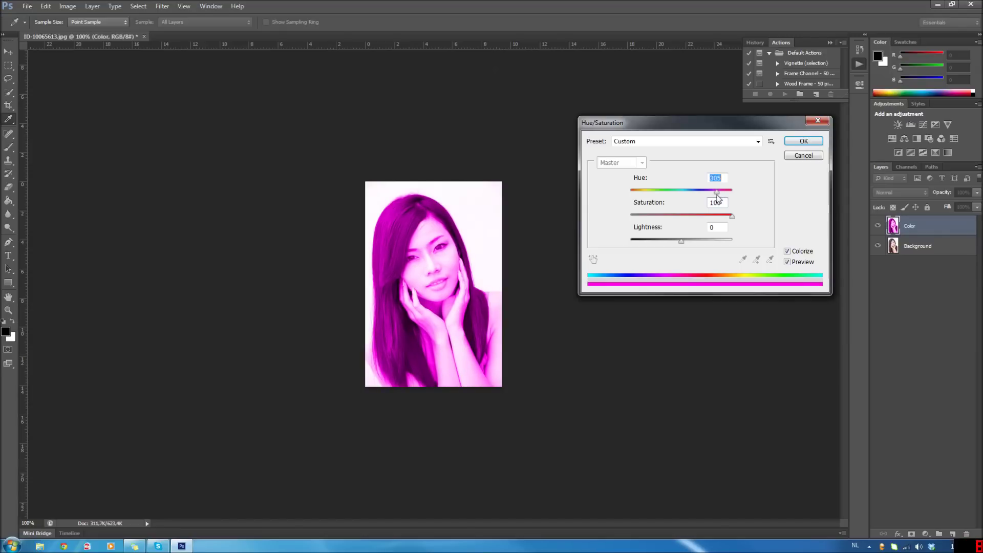
drag(717, 197, 716, 196)
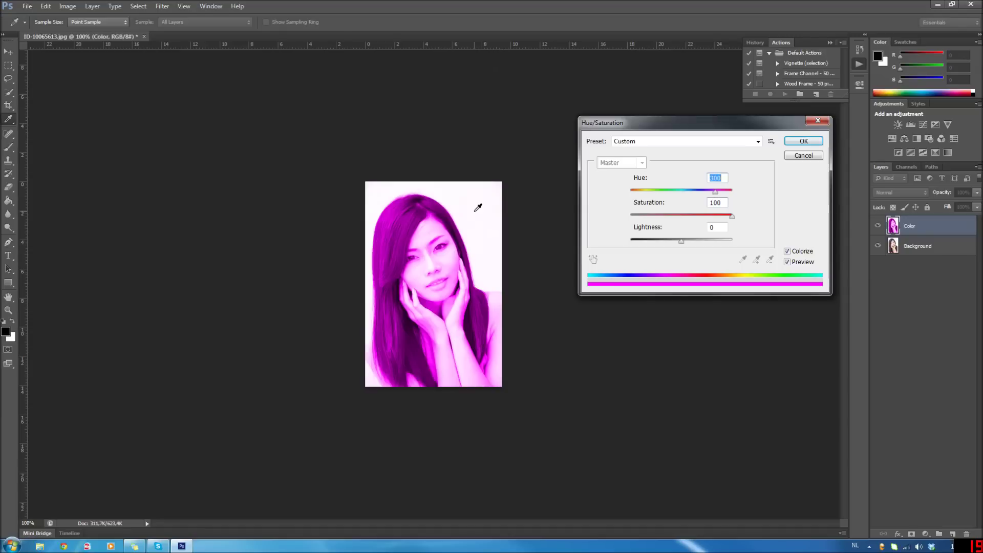
drag(716, 196, 715, 196)
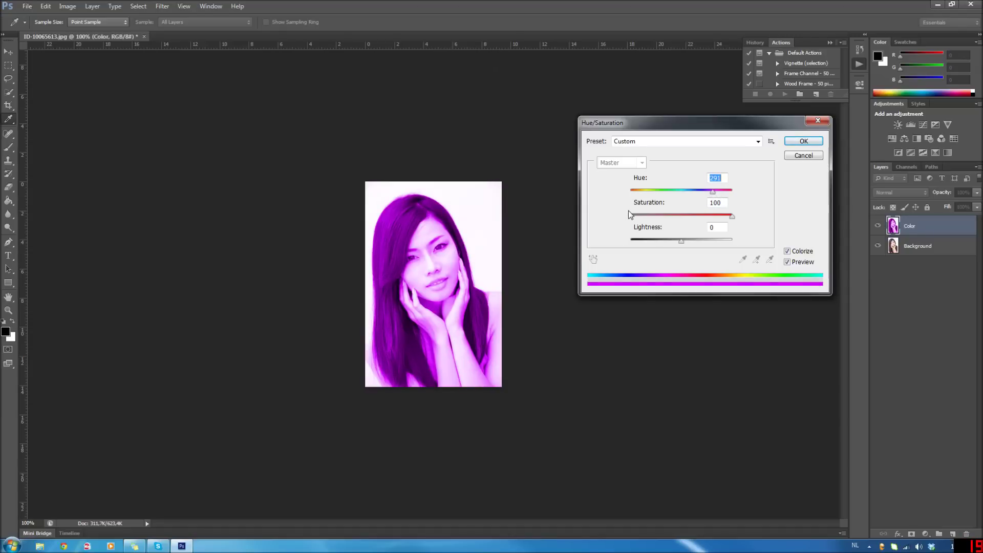
click(807, 142)
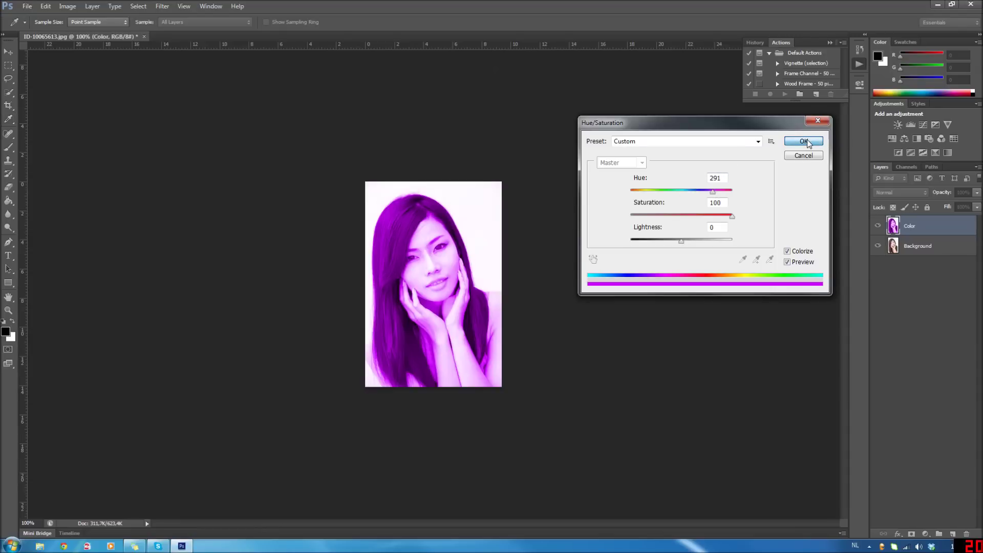
click(804, 142)
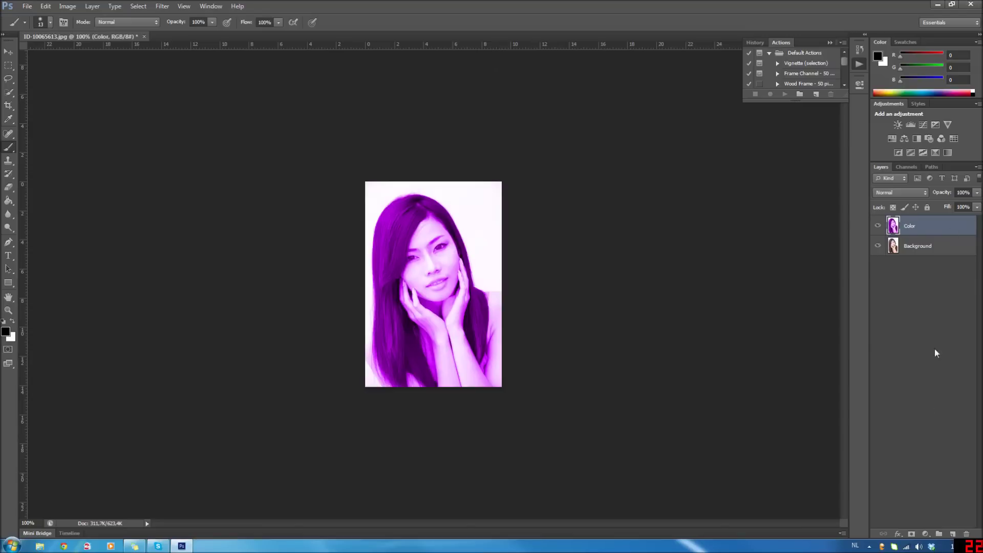
Step: Add a white layer mask to the Color layer and make the mask active for editing
click(912, 534)
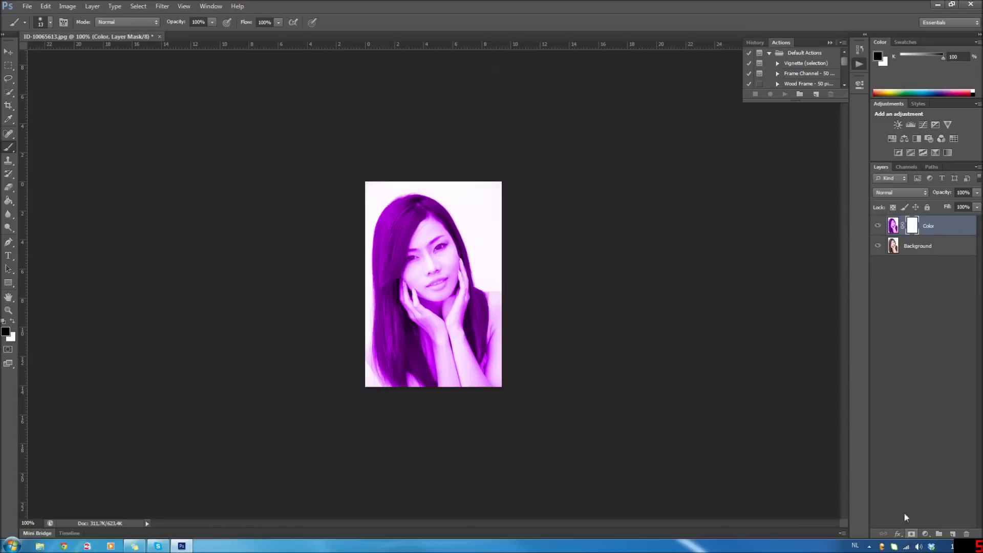
click(893, 227)
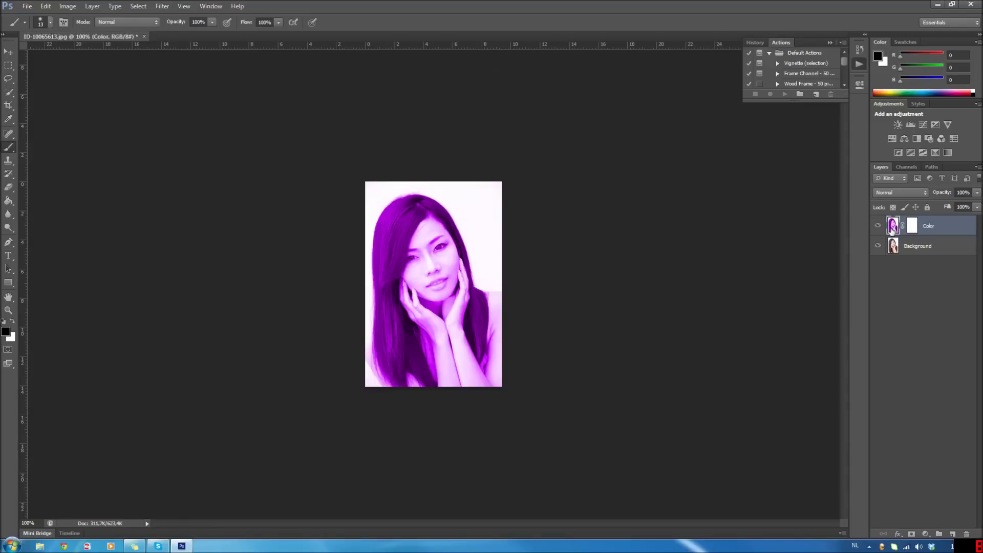
click(912, 232)
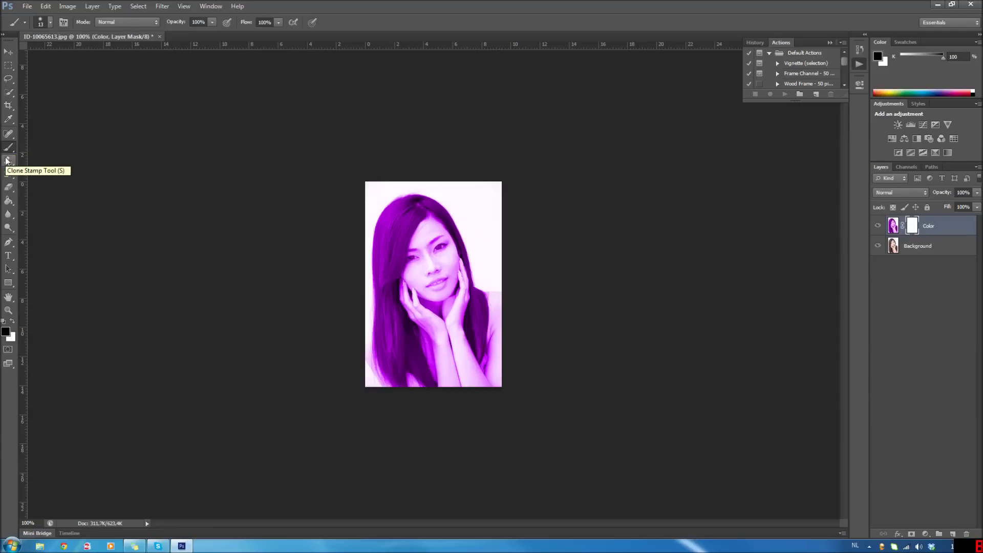
Step: Set the soft brush size to 80 px
right_click(417, 280)
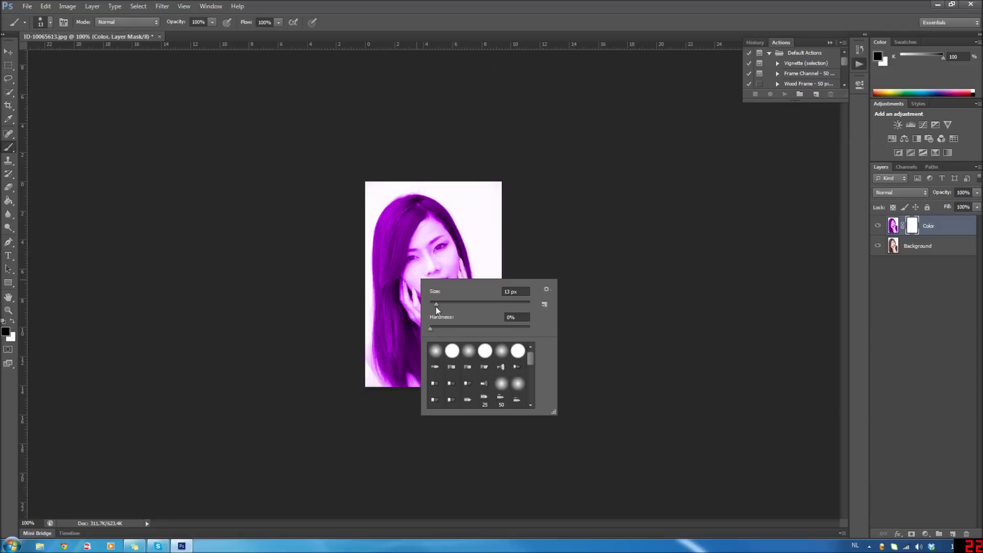
drag(438, 303, 456, 305)
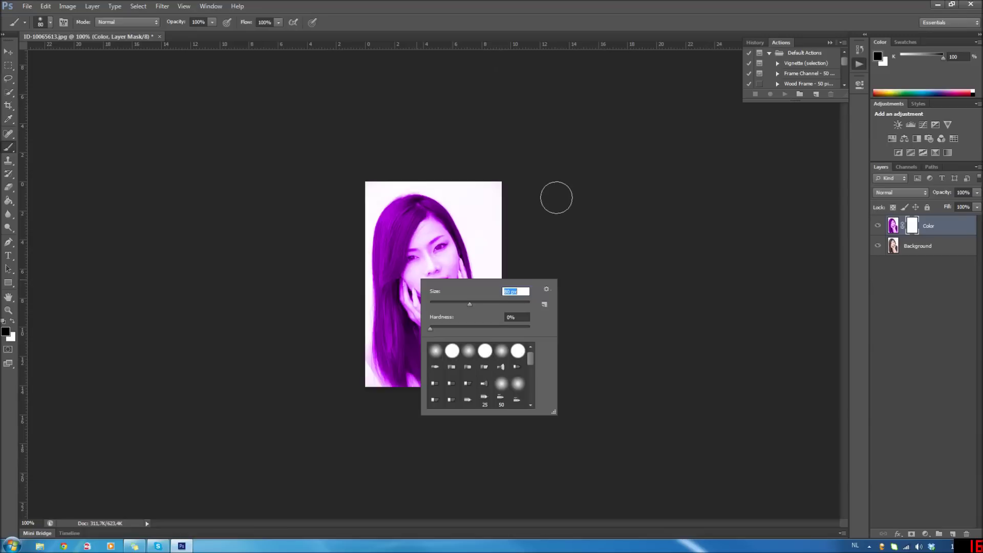
click(466, 13)
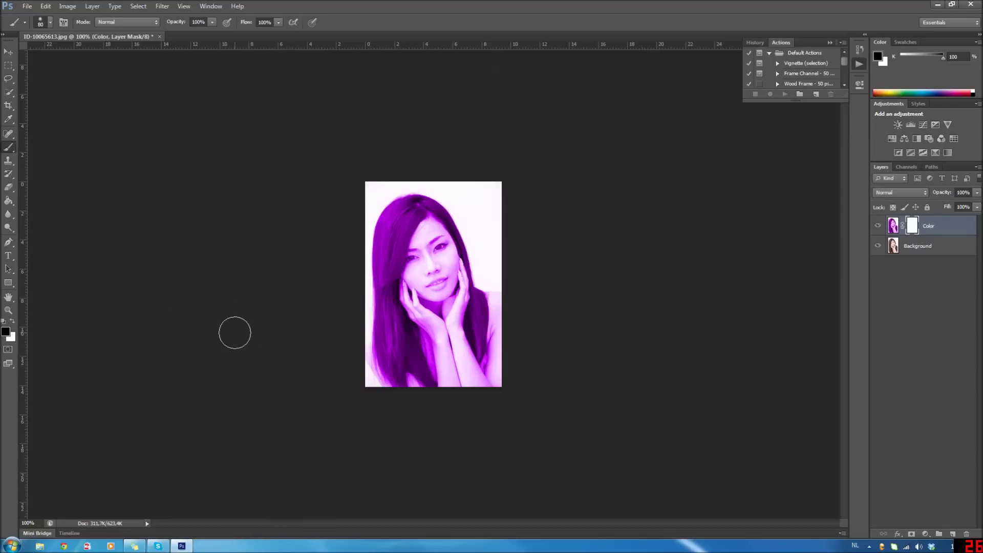
Step: Try painting black strokes on the Color layer's mask across the woman's hair, face and arms
click(374, 310)
mouse_move(375, 310)
mouse_down()
mouse_move(508, 232)
mouse_move(358, 235)
mouse_move(368, 332)
mouse_move(399, 331)
mouse_move(464, 384)
mouse_up()
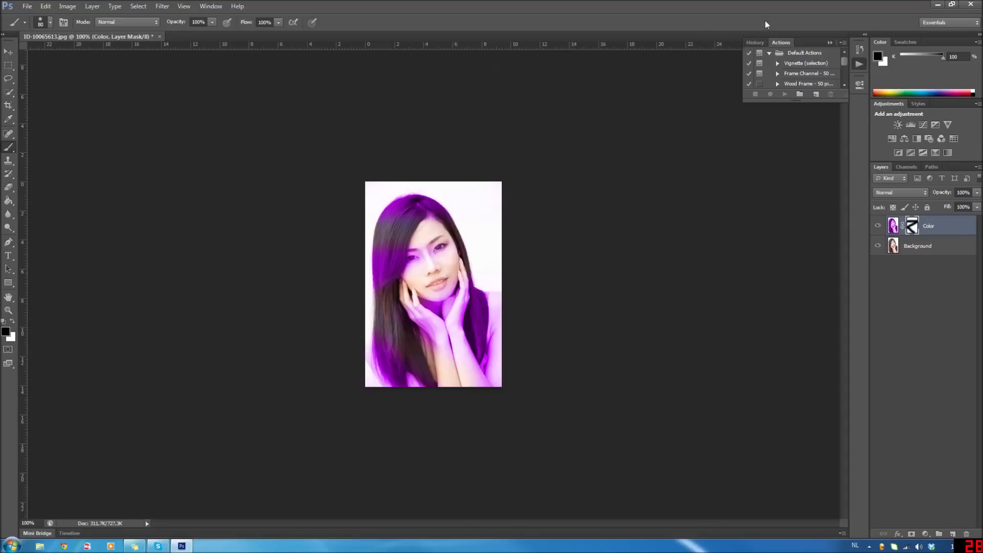
Step: Show the enlarged edit history and revert to the Add Layer Mask state, undoing the brush strokes
click(182, 7)
mouse_move(211, 6)
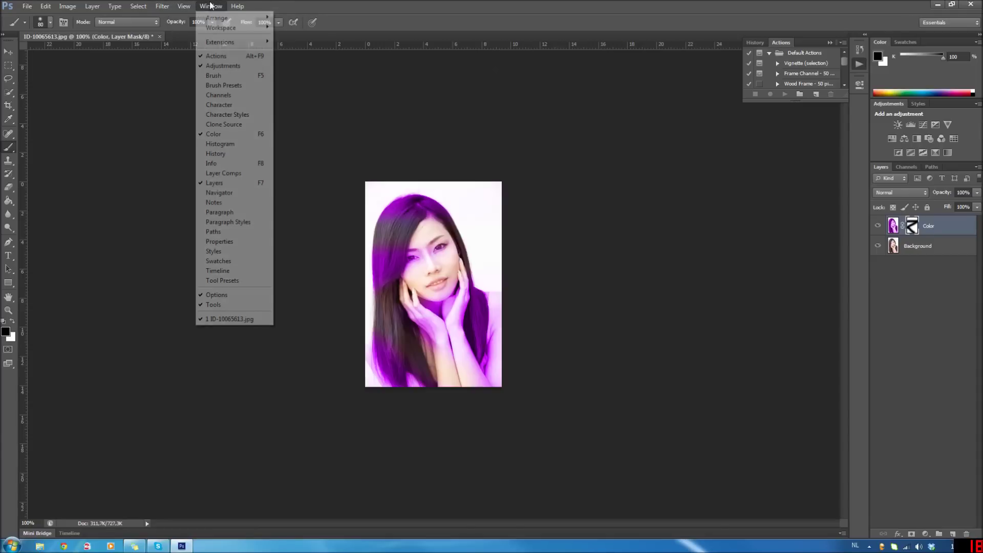
click(230, 153)
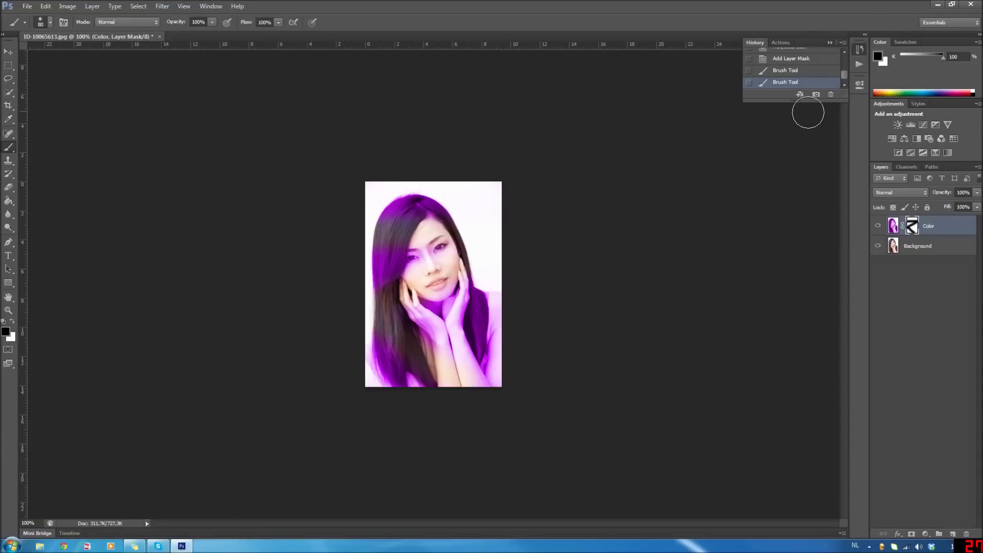
drag(798, 101, 802, 205)
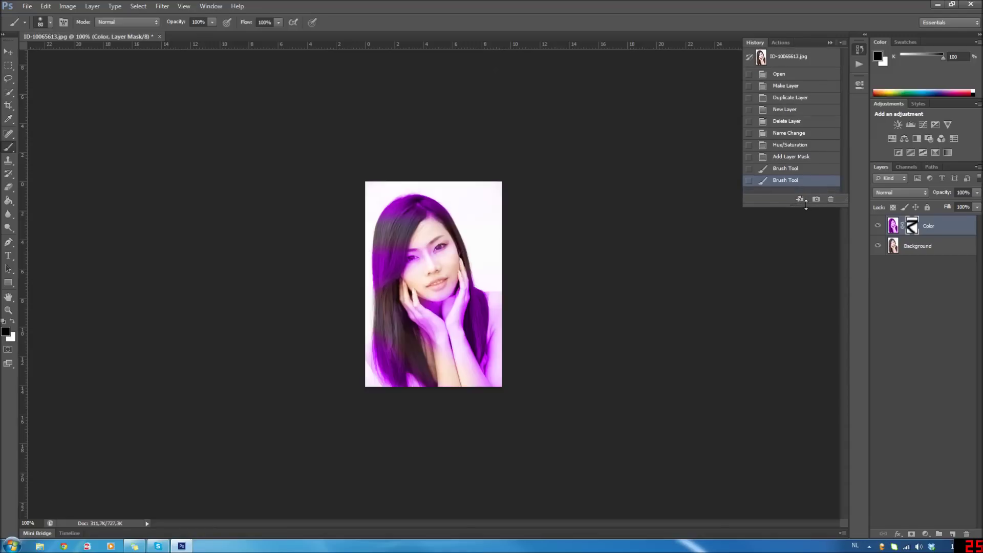
click(790, 161)
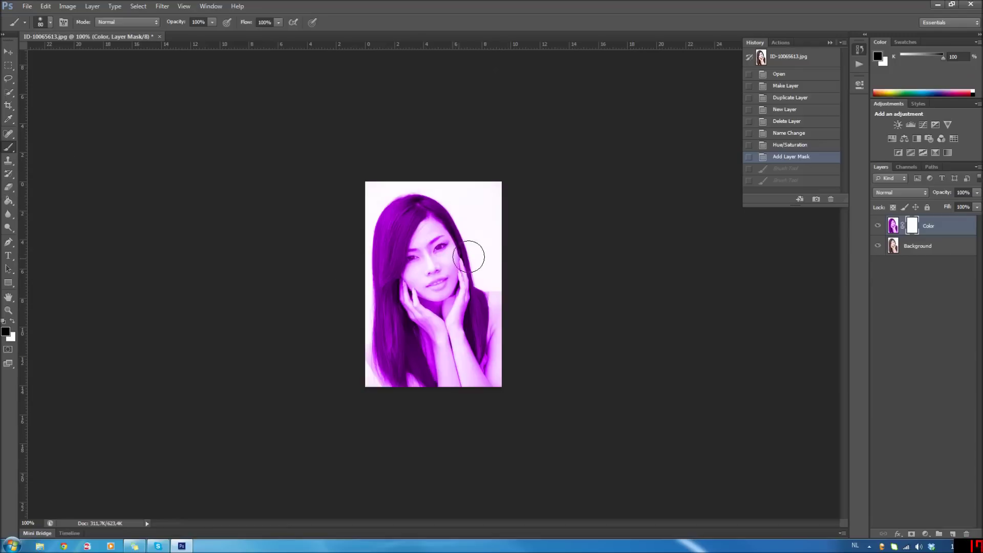
Step: Fill the Color layer's mask with black using the Paint Bucket tool
click(8, 200)
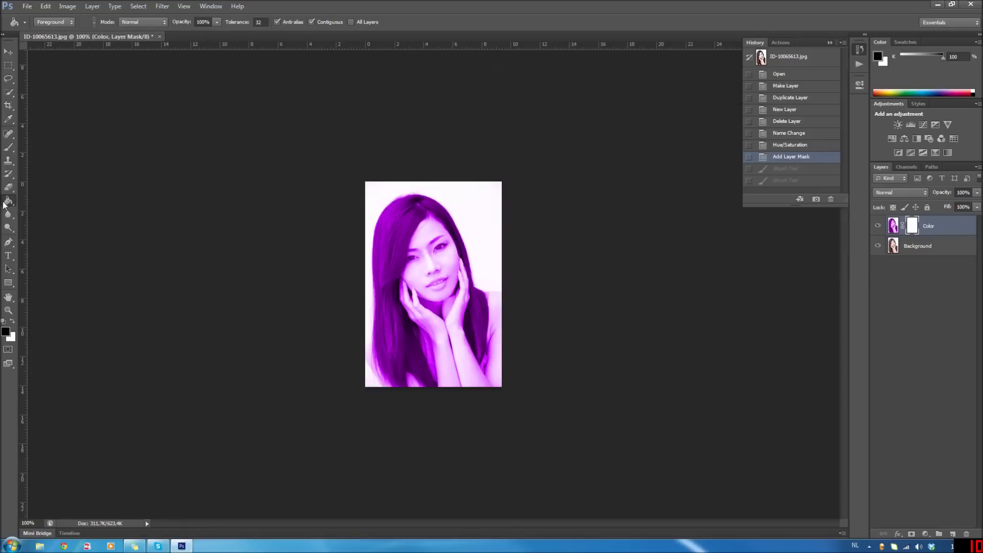
right_click(9, 203)
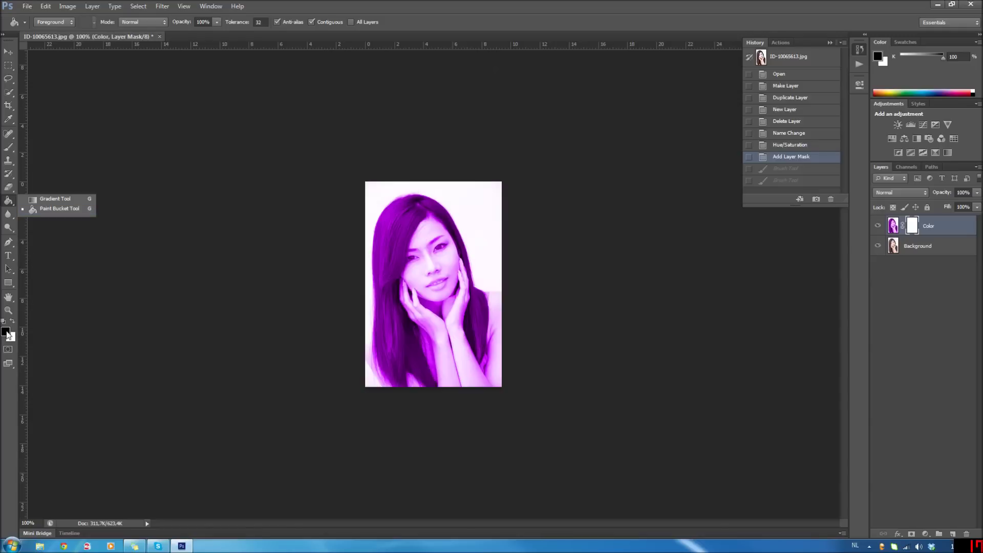
click(440, 253)
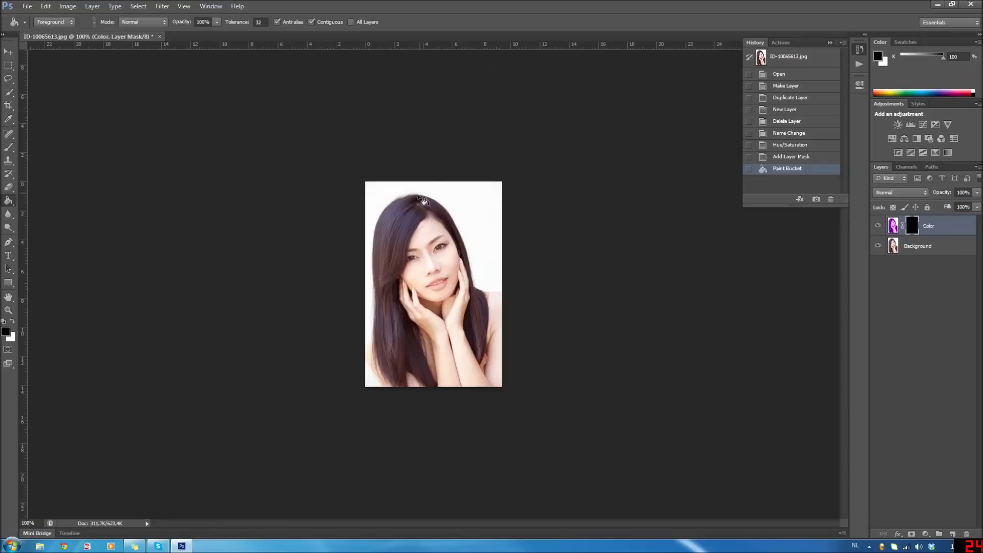
Step: Make white the foreground color and set the soft brush size to 44 px
click(13, 324)
key(x)
key(x)
click(14, 146)
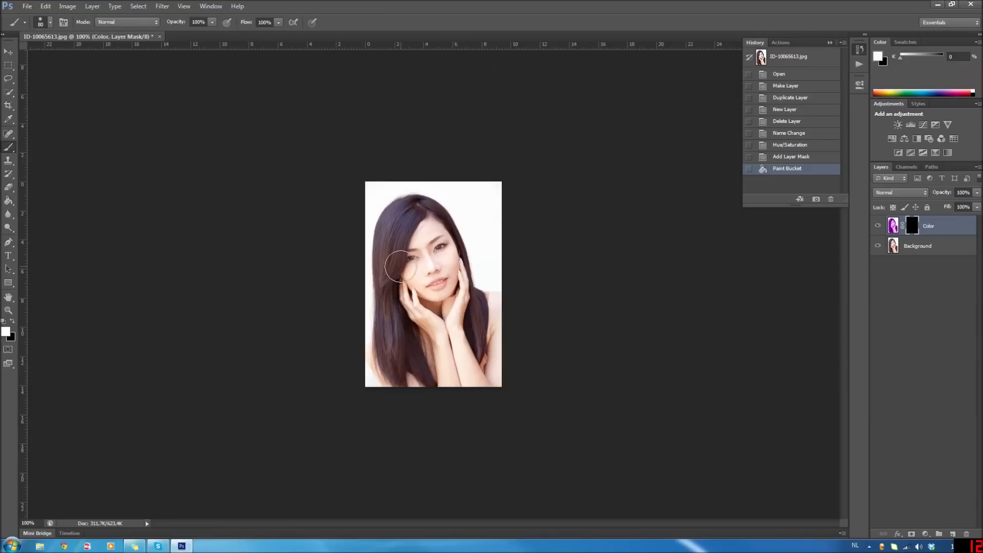
right_click(407, 217)
drag(460, 242, 431, 241)
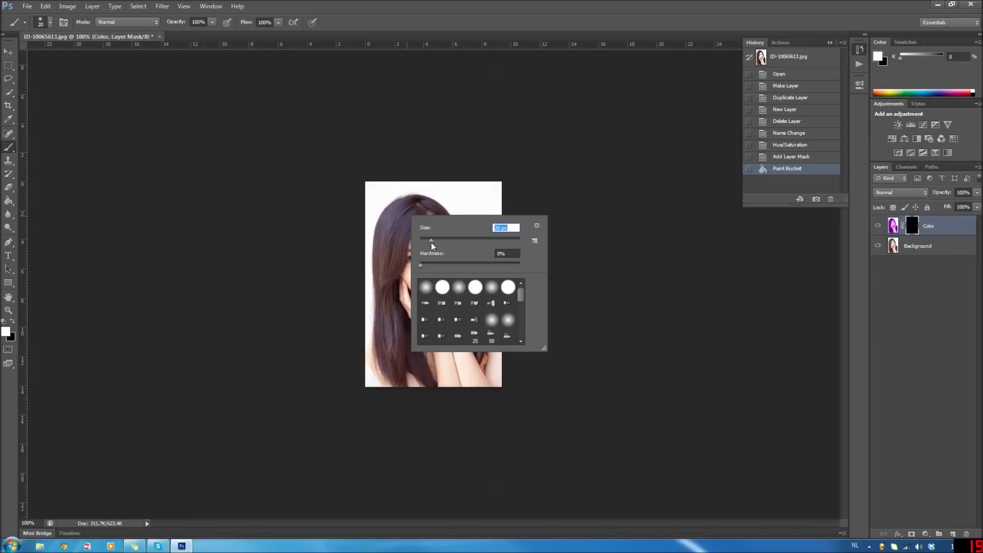
drag(438, 242, 437, 242)
click(409, 3)
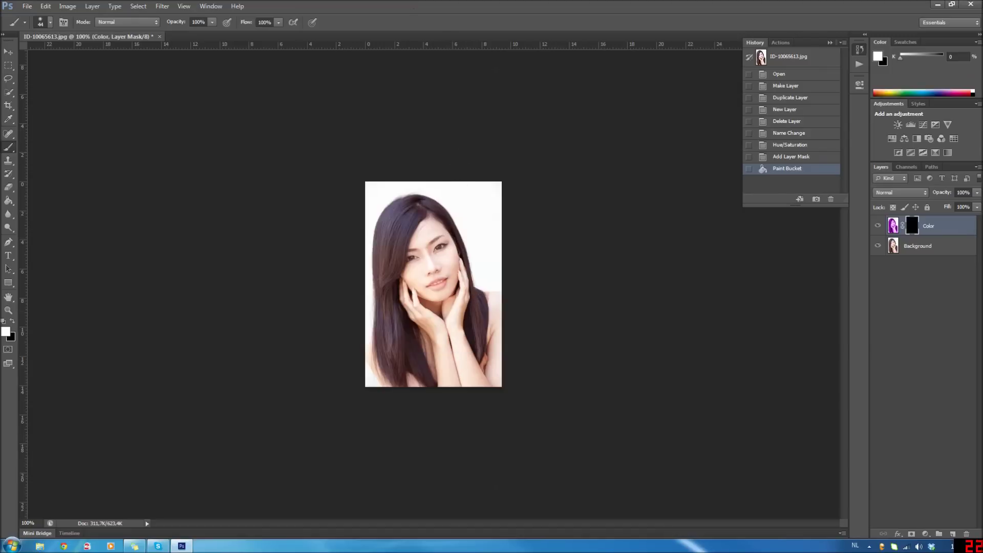
Step: Paint white on the Color layer's mask over the woman's hair on both sides of her face
click(14, 311)
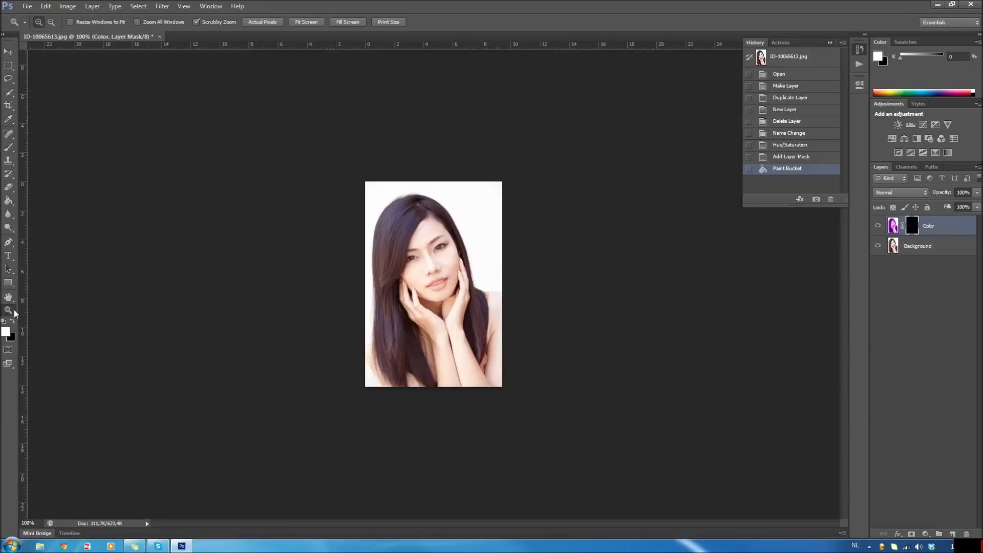
click(425, 267)
click(426, 266)
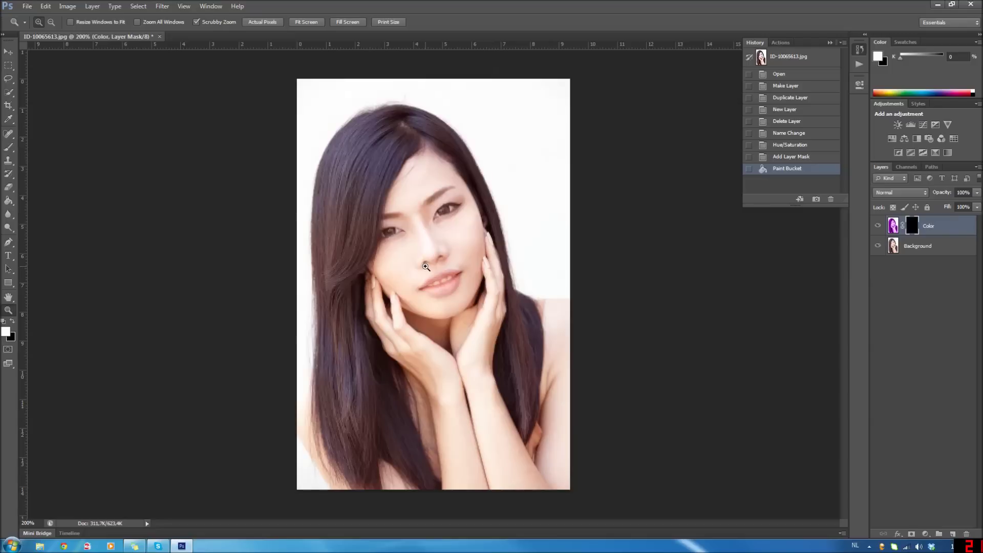
key(ctrl+minus)
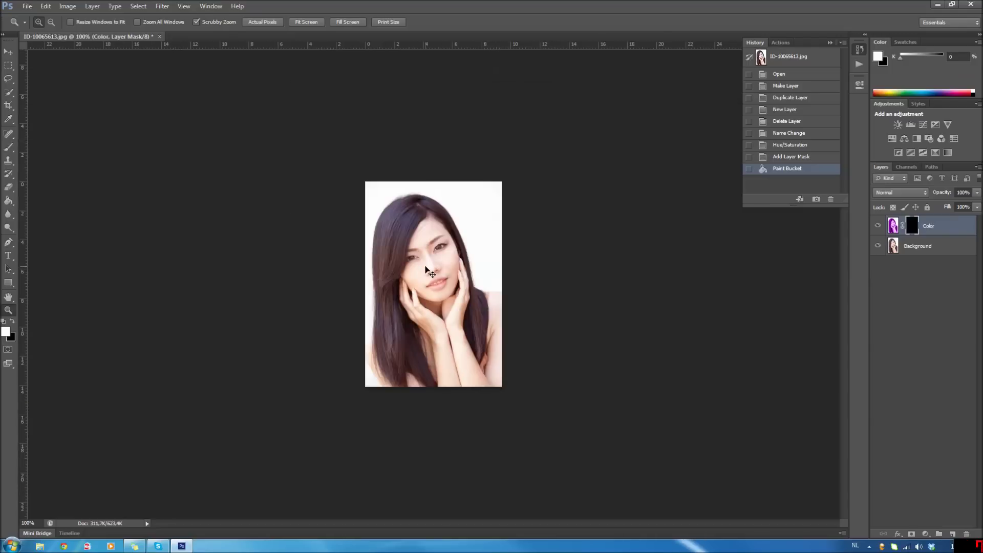
key(ctrl+plus)
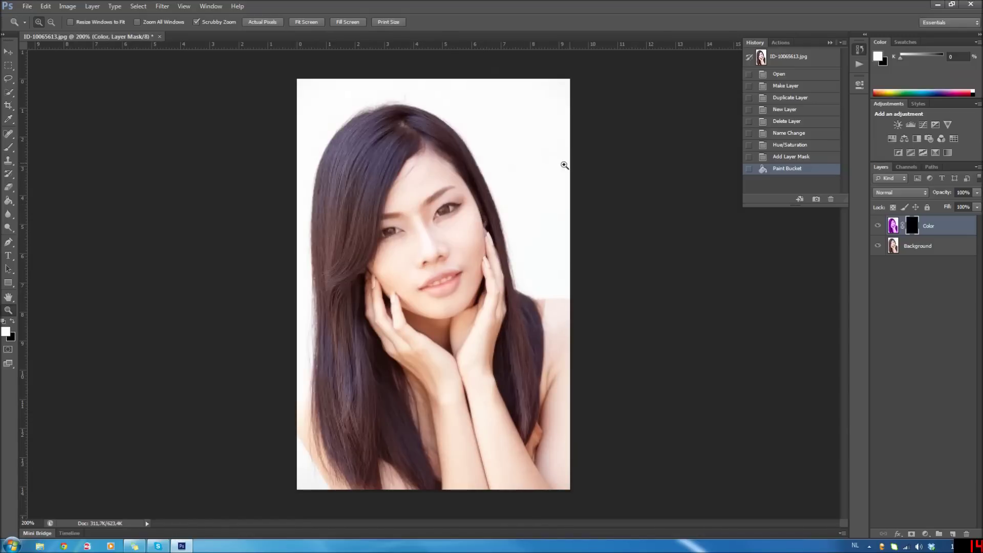
click(9, 153)
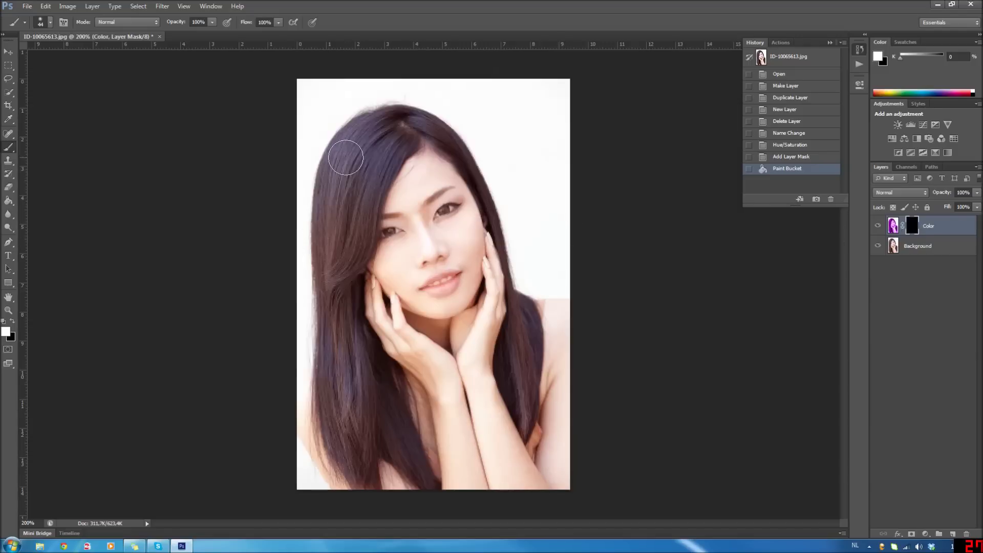
mouse_move(367, 138)
mouse_down()
mouse_move(325, 264)
mouse_move(335, 256)
mouse_move(351, 438)
mouse_move(335, 362)
mouse_move(335, 343)
mouse_move(362, 465)
mouse_up()
mouse_move(371, 379)
mouse_down()
mouse_move(408, 465)
mouse_move(433, 489)
mouse_move(407, 459)
mouse_move(386, 358)
mouse_move(363, 343)
mouse_move(348, 311)
mouse_move(347, 260)
mouse_move(371, 179)
mouse_move(409, 130)
mouse_move(371, 119)
mouse_move(360, 127)
mouse_move(330, 207)
mouse_move(330, 244)
mouse_move(336, 157)
mouse_move(418, 119)
mouse_move(447, 133)
mouse_move(478, 167)
mouse_move(456, 155)
mouse_move(512, 265)
mouse_move(516, 320)
mouse_move(502, 358)
mouse_move(516, 328)
mouse_move(524, 407)
mouse_up()
Step: Reduce the brush to 19 px and paint white over the remaining narrow hair areas and outer strands
right_click(443, 141)
click(437, 134)
mouse_move(527, 432)
mouse_down()
mouse_move(525, 303)
mouse_move(516, 390)
mouse_move(509, 356)
mouse_up()
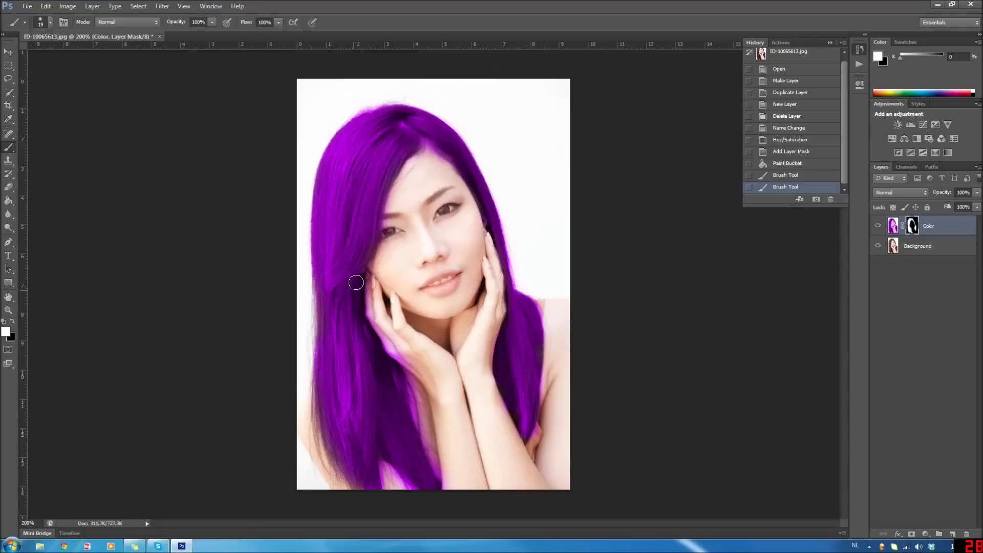
mouse_move(323, 390)
mouse_down()
mouse_move(318, 433)
mouse_move(338, 473)
mouse_up()
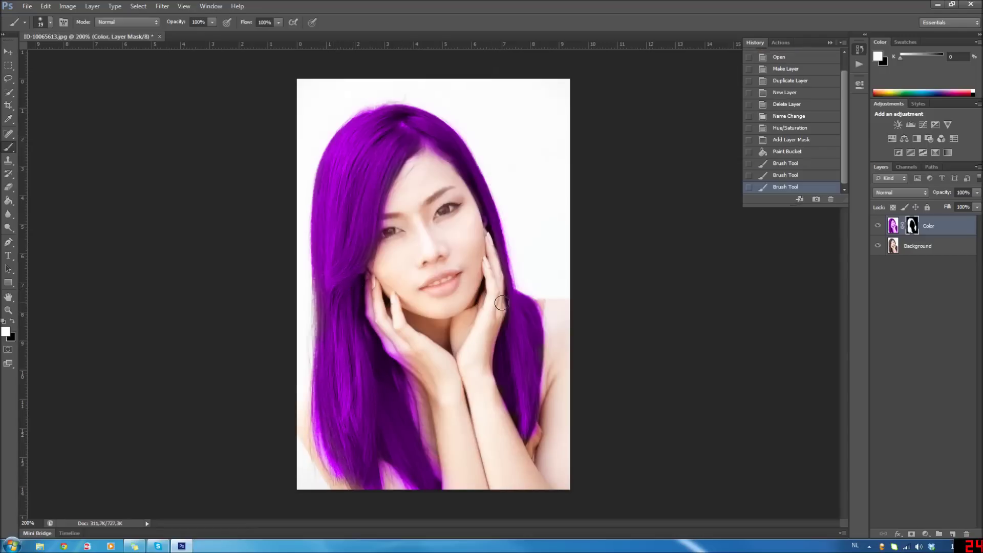
Step: Paint black on the mask to remove the purple spill from the face edge, hands, arms and skin around the hair tips
key(x)
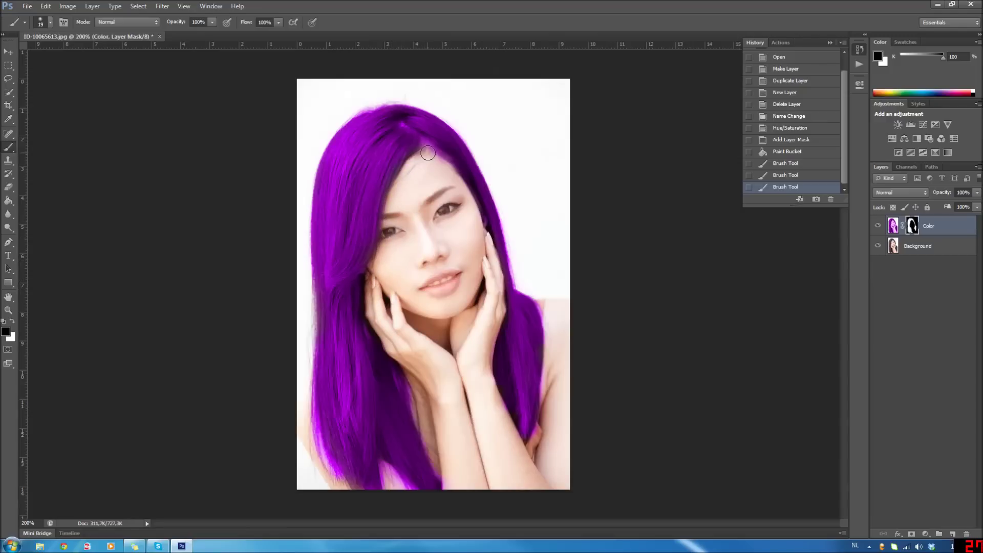
click(479, 239)
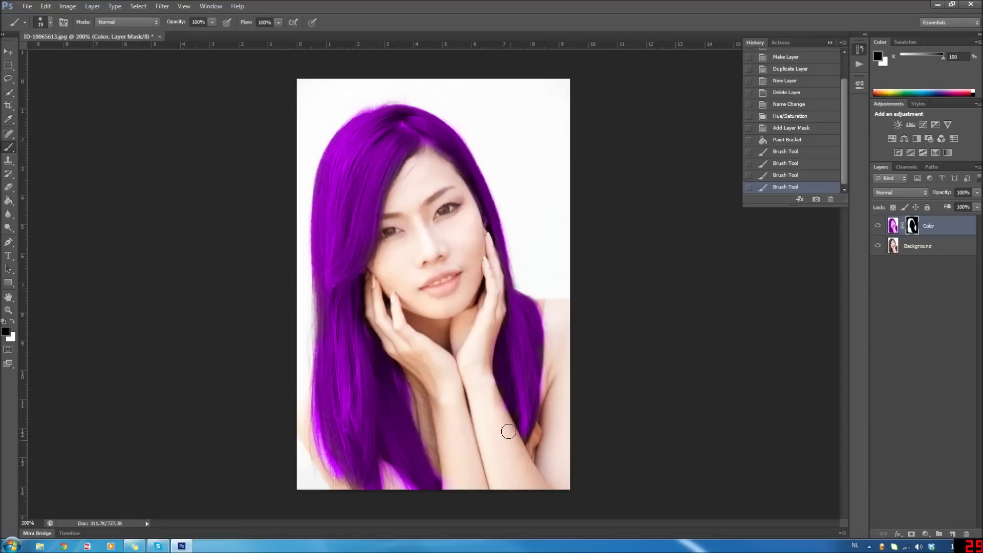
mouse_move(496, 316)
mouse_down()
mouse_move(489, 382)
mouse_move(498, 408)
mouse_up()
mouse_move(463, 481)
mouse_down()
mouse_move(450, 476)
mouse_move(451, 500)
mouse_move(395, 487)
mouse_move(390, 468)
mouse_move(391, 489)
mouse_up()
drag(329, 489, 309, 463)
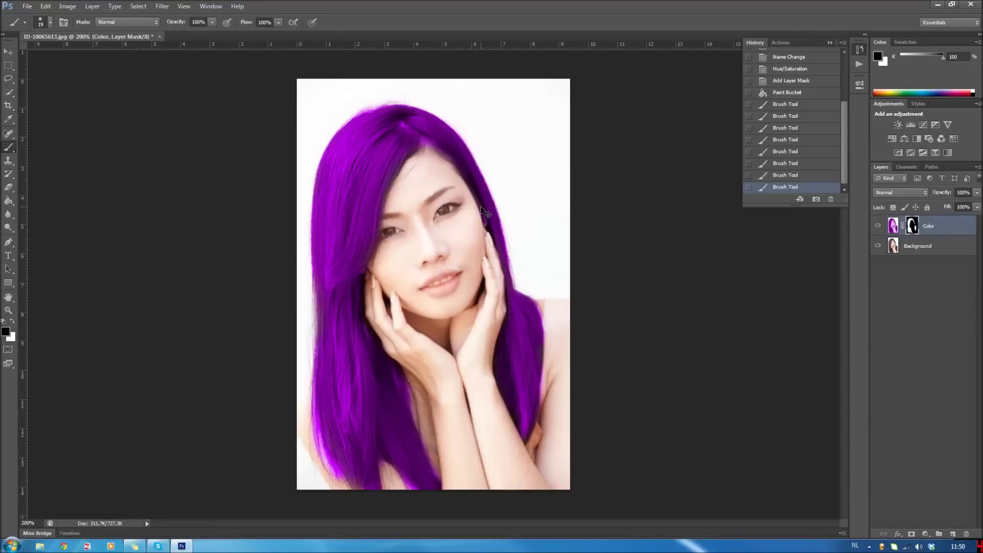
Step: Set the Color layer's blend mode to Soft Light
key(ctrl+minus)
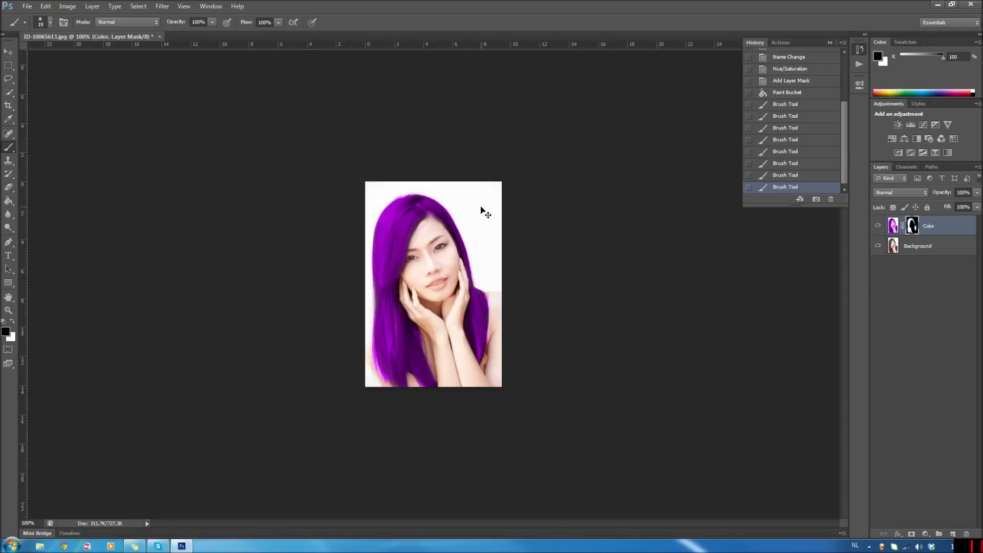
key(ctrl+plus)
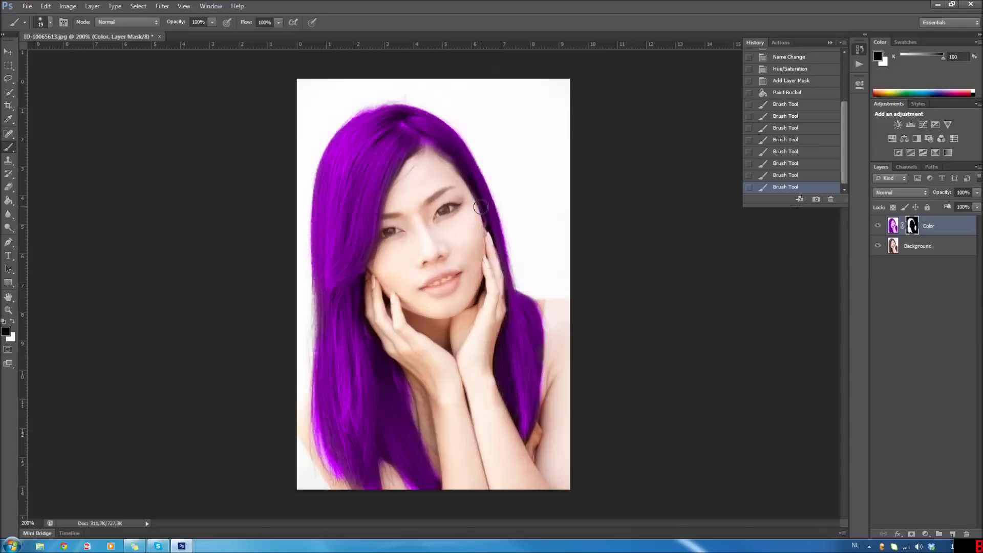
key(ctrl+minus)
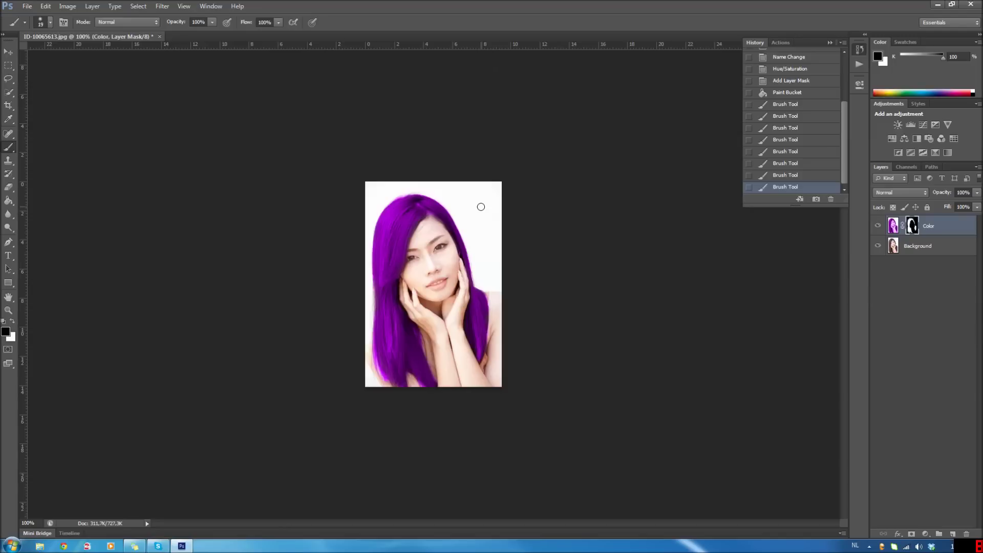
click(880, 193)
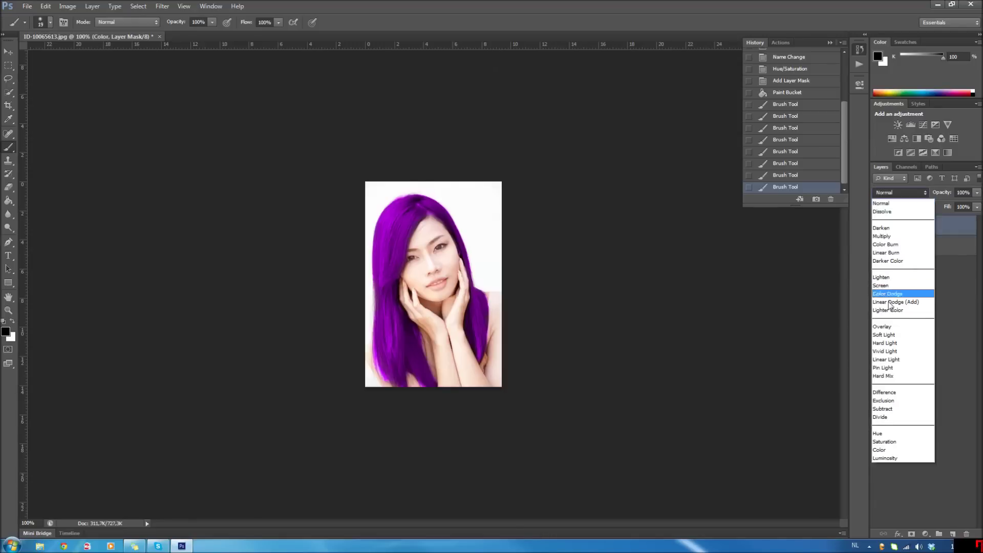
click(896, 335)
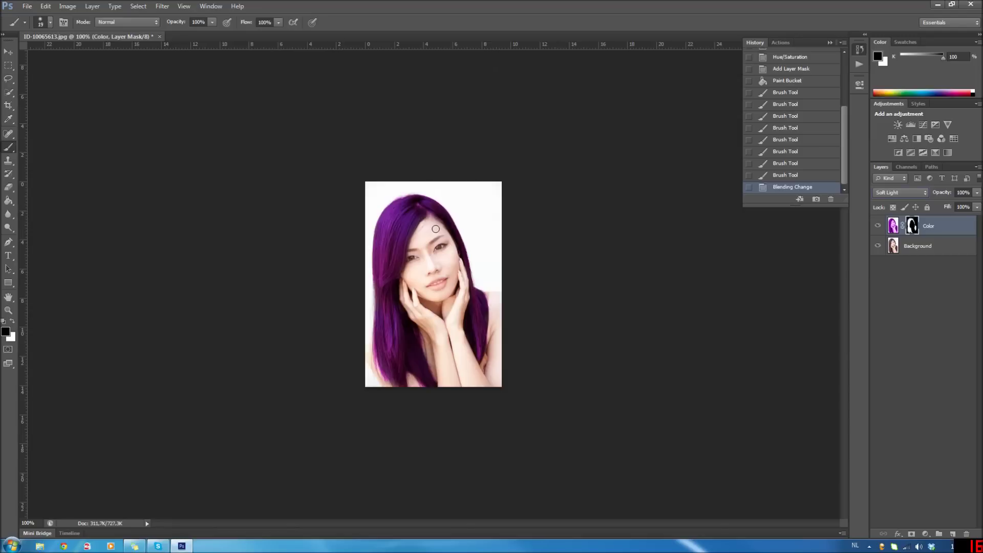
Step: Paint black on the mask to clean the purple off the skin around the lower hair ends
key(ctrl+plus)
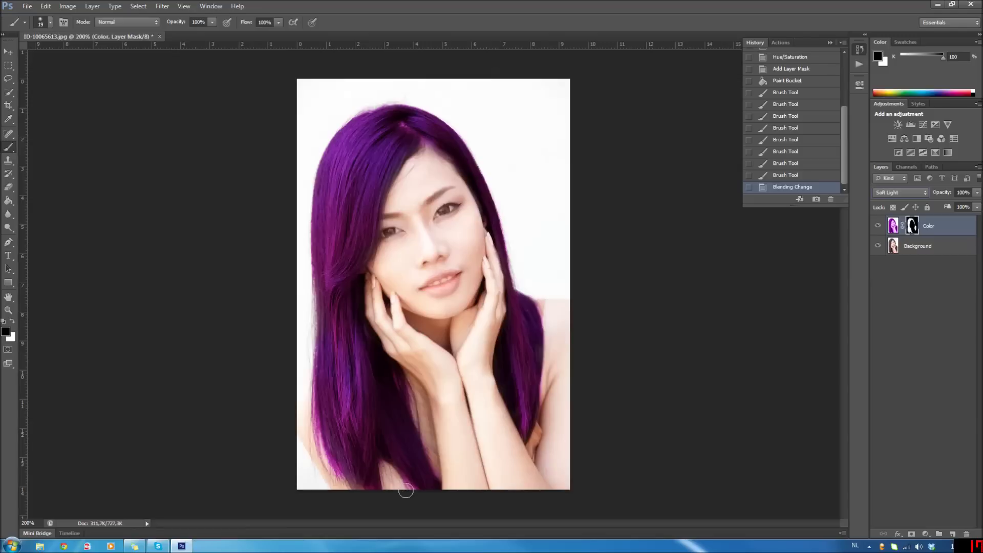
drag(405, 492, 401, 479)
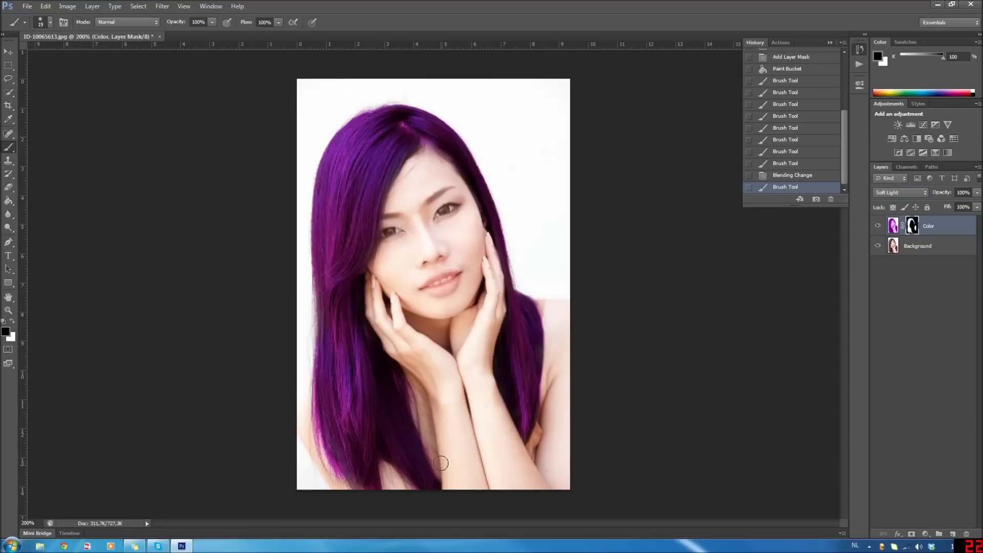
mouse_move(444, 472)
mouse_down()
mouse_move(414, 419)
mouse_move(416, 393)
mouse_up()
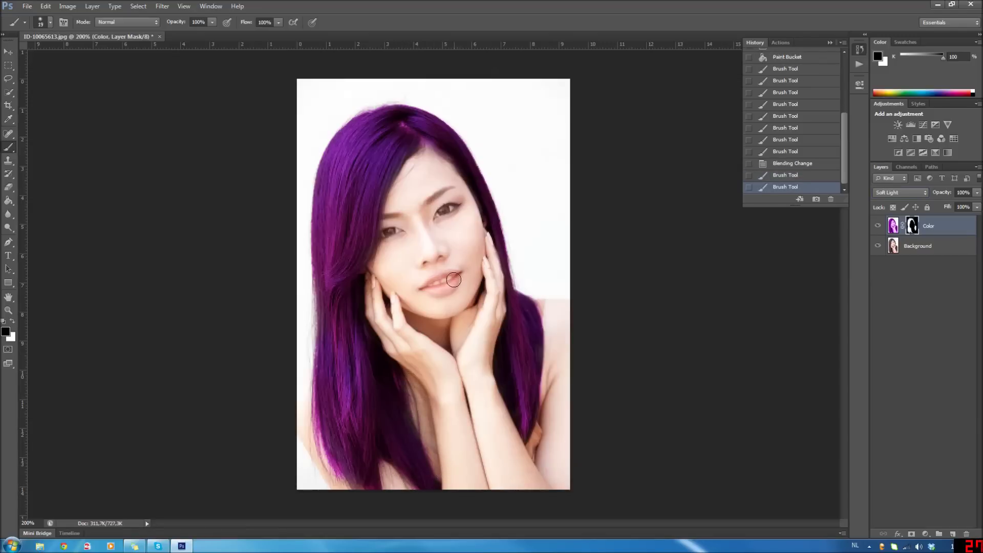
Step: Reduce the brush to 5 px and paint black on the mask along the hair parting to remove purple from the scalp
right_click(423, 256)
drag(446, 281, 441, 282)
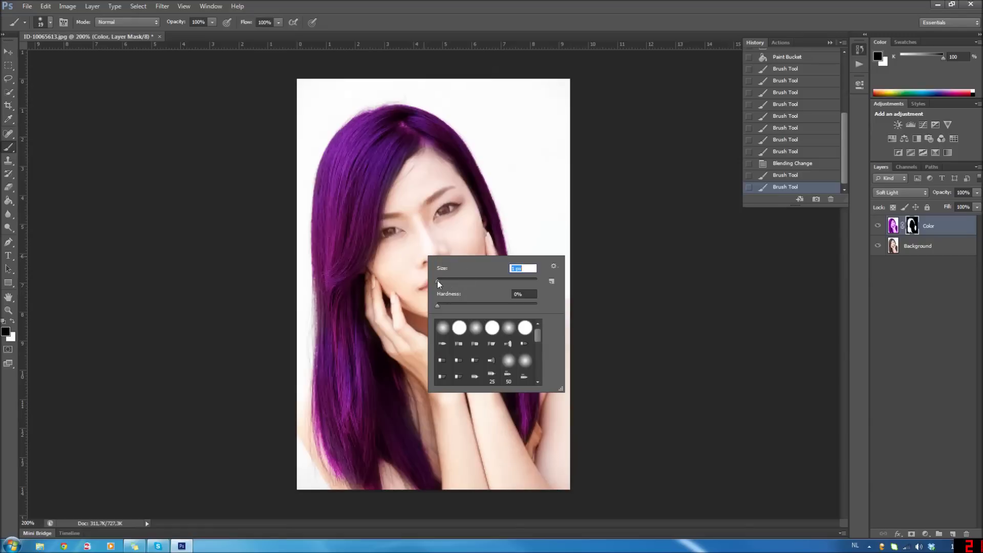
click(402, 124)
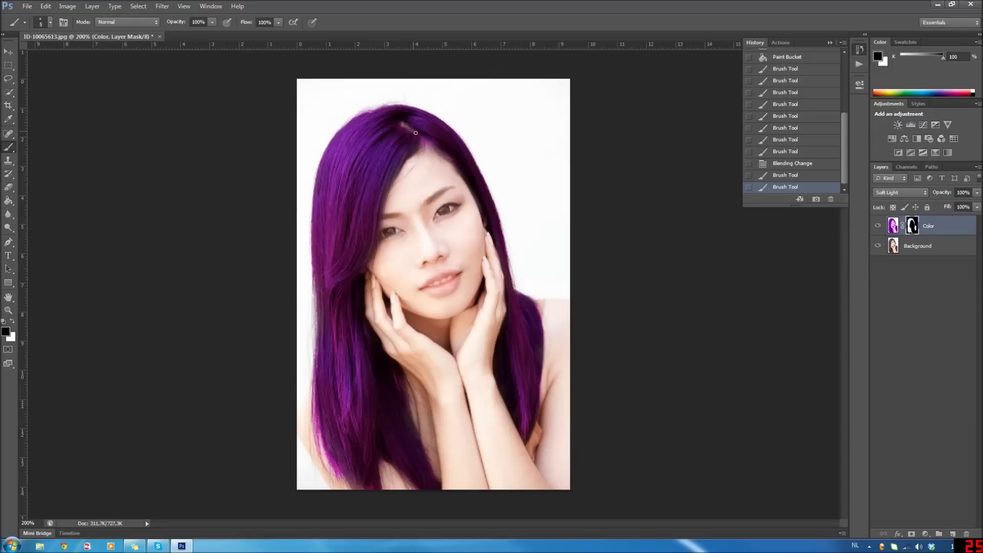
click(431, 149)
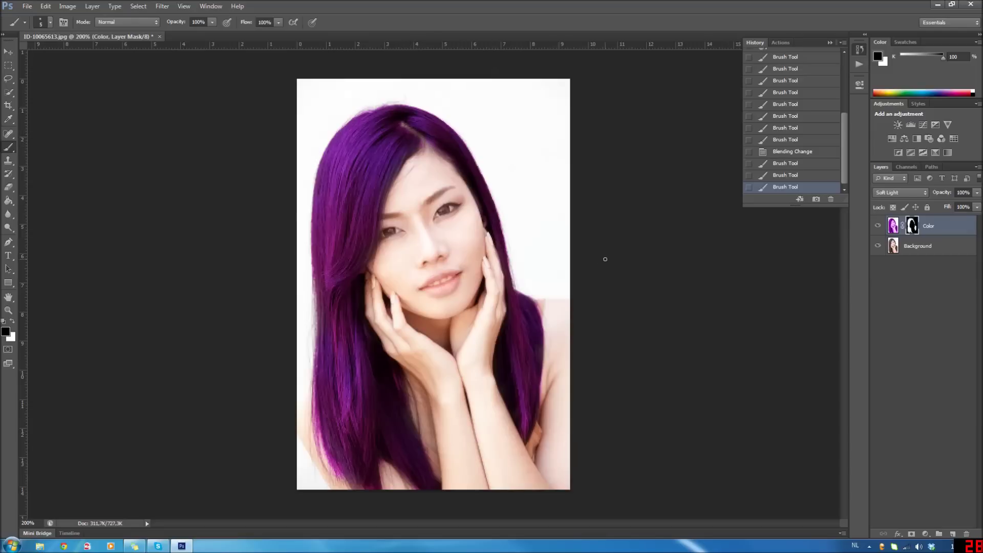
click(424, 148)
key(ctrl+minus)
key(ctrl+minus)
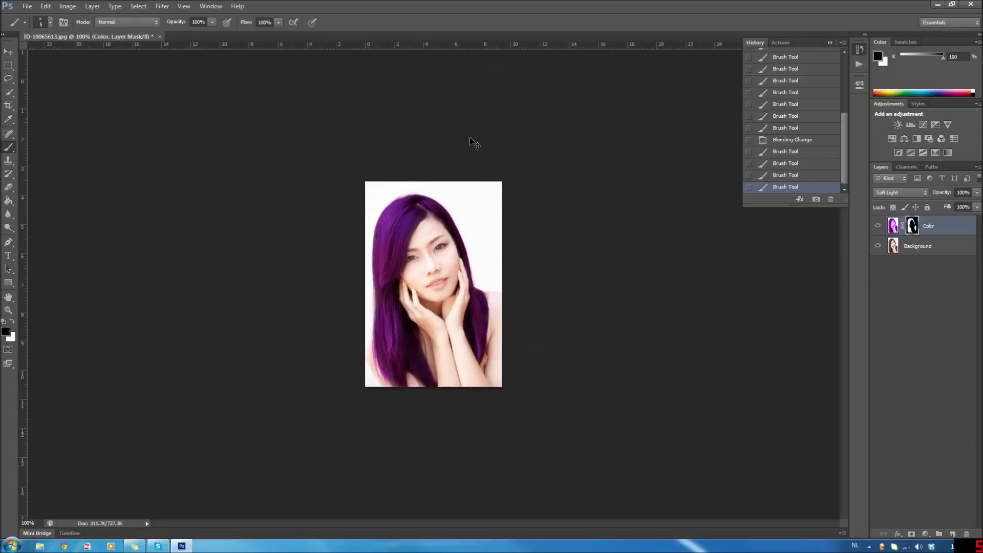
Step: Switch to white and paint purple back into the hair near the parting and forehead hairline
key(ctrl+plus)
key(x)
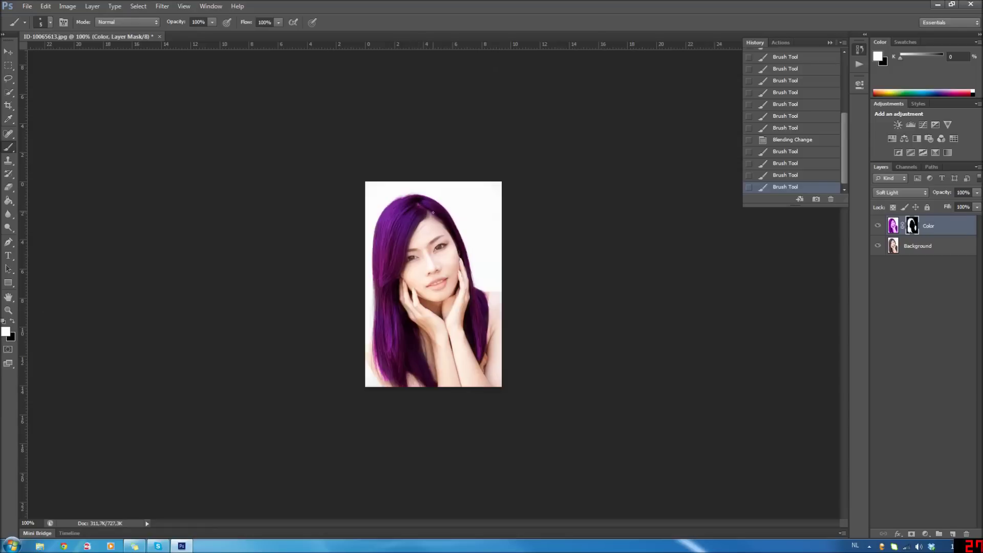
drag(441, 221, 475, 181)
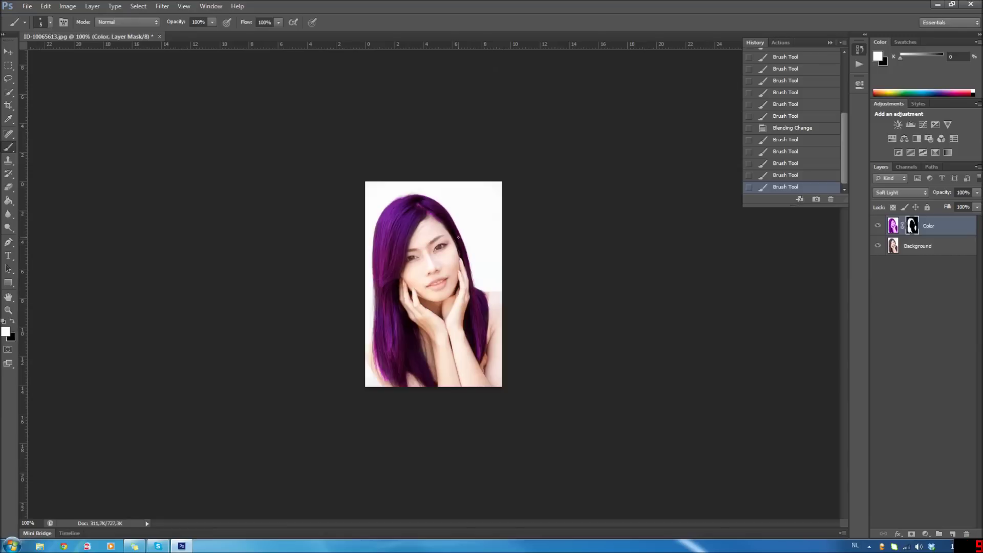
click(67, 6)
mouse_move(123, 32)
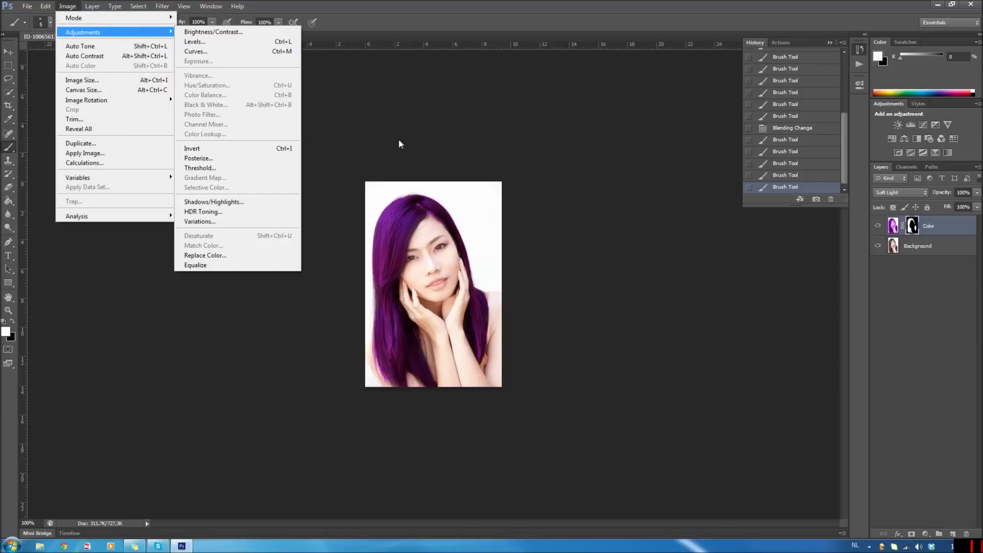
click(652, 251)
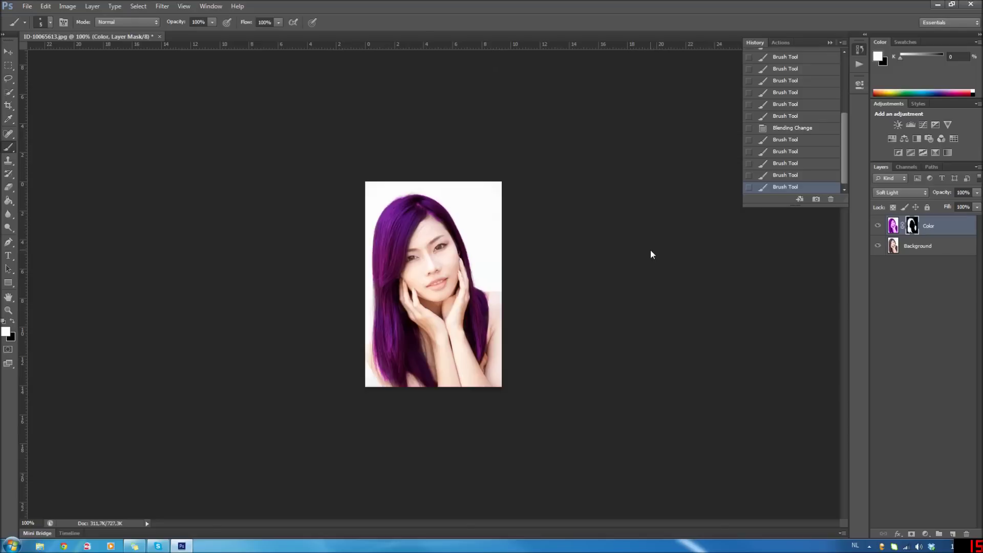